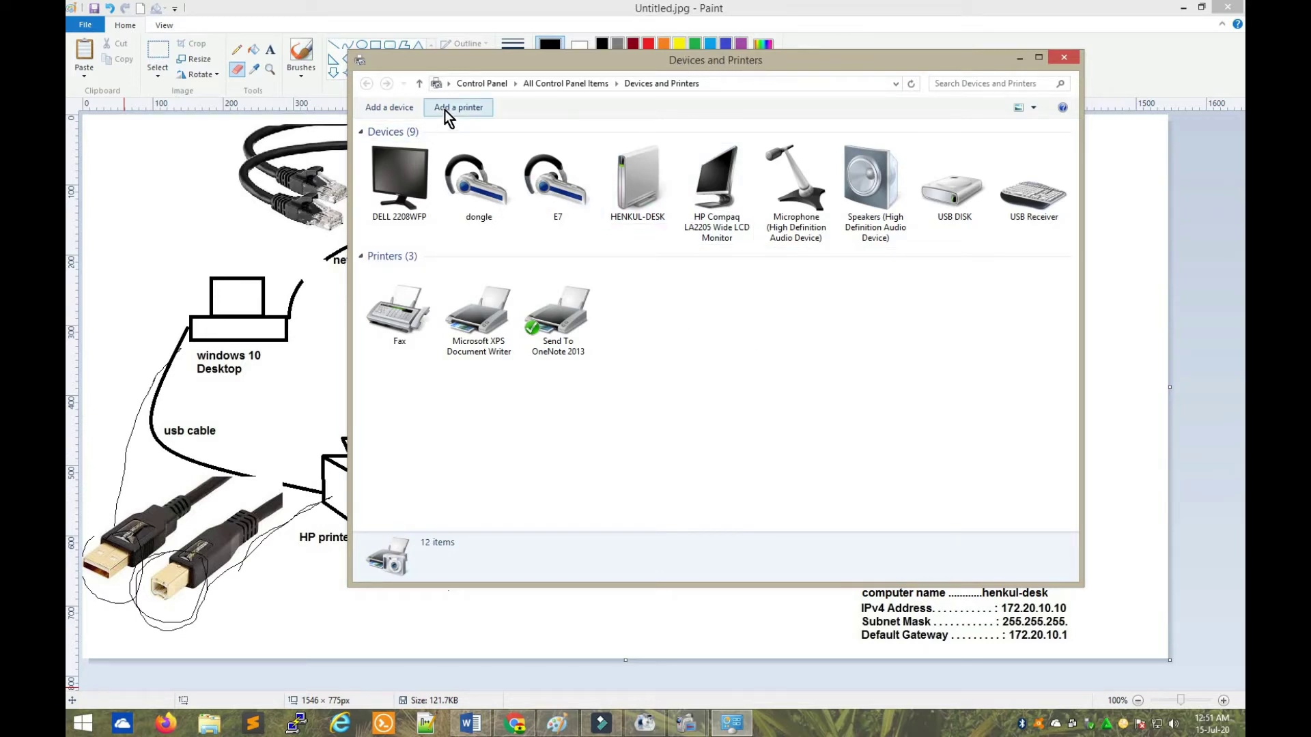
# - Start adding an unlisted printer as a local or network printer with manual settings
pyautogui.click(474, 109)
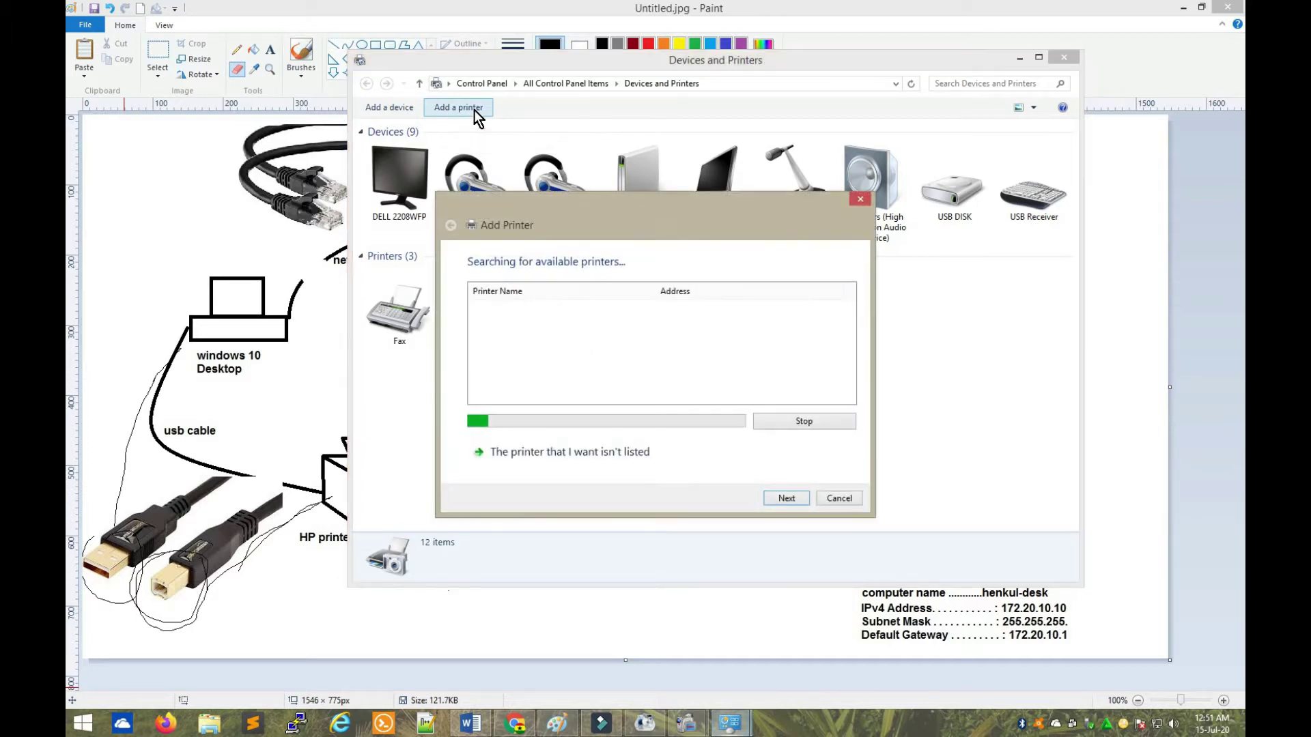
pyautogui.moveTo(644, 216); pyautogui.dragTo(676, 153)
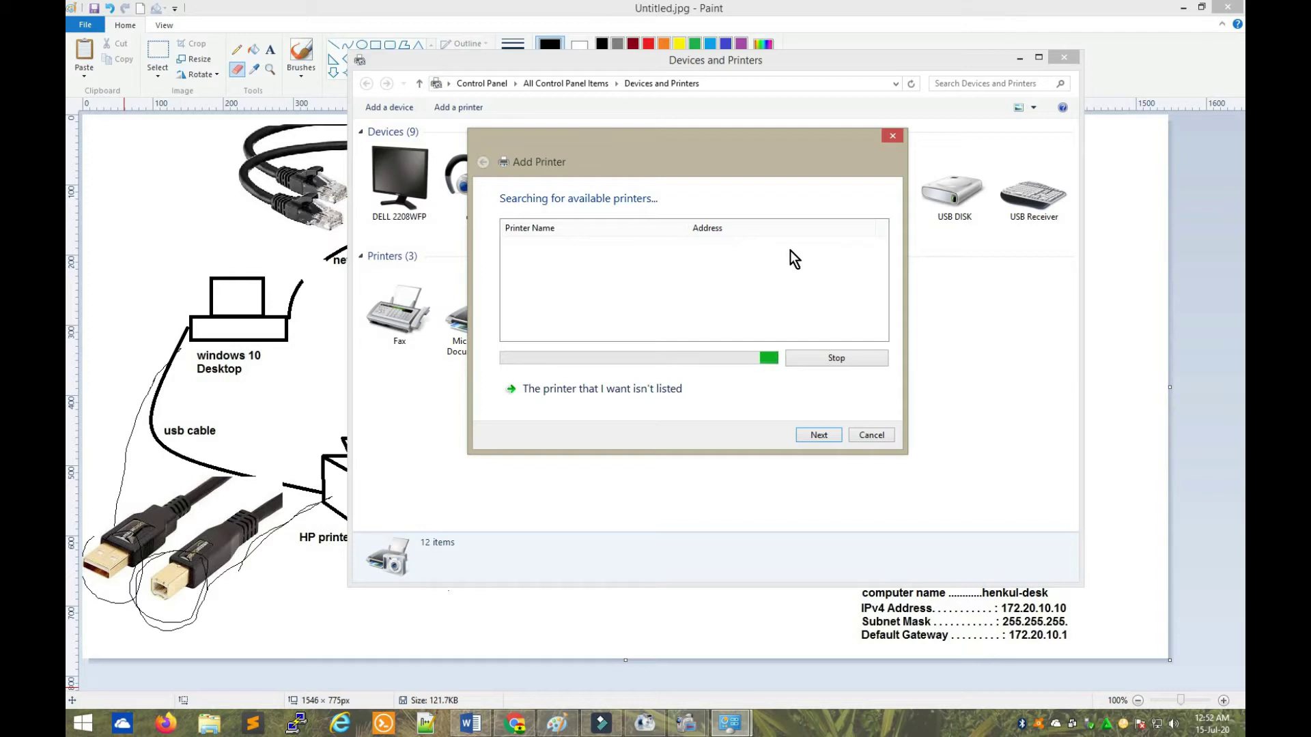
pyautogui.click(842, 357)
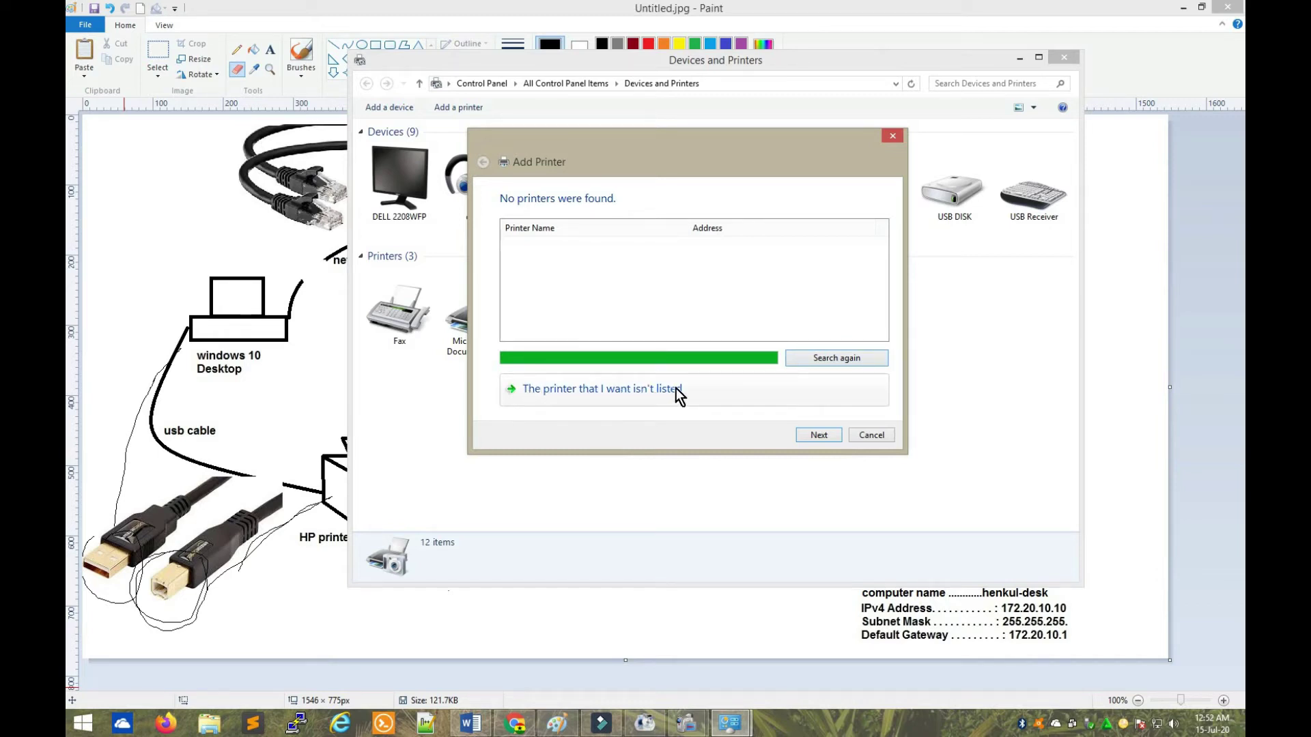
pyautogui.click(617, 391)
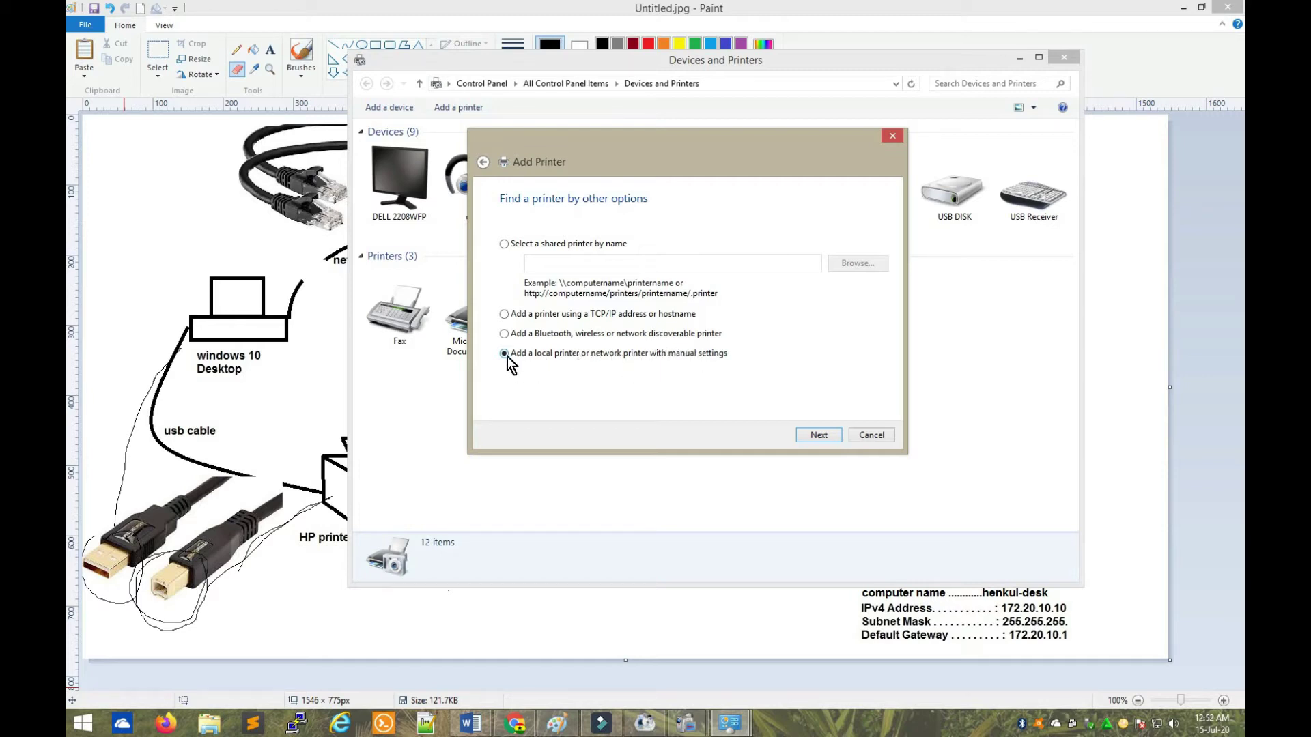
pyautogui.click(826, 441)
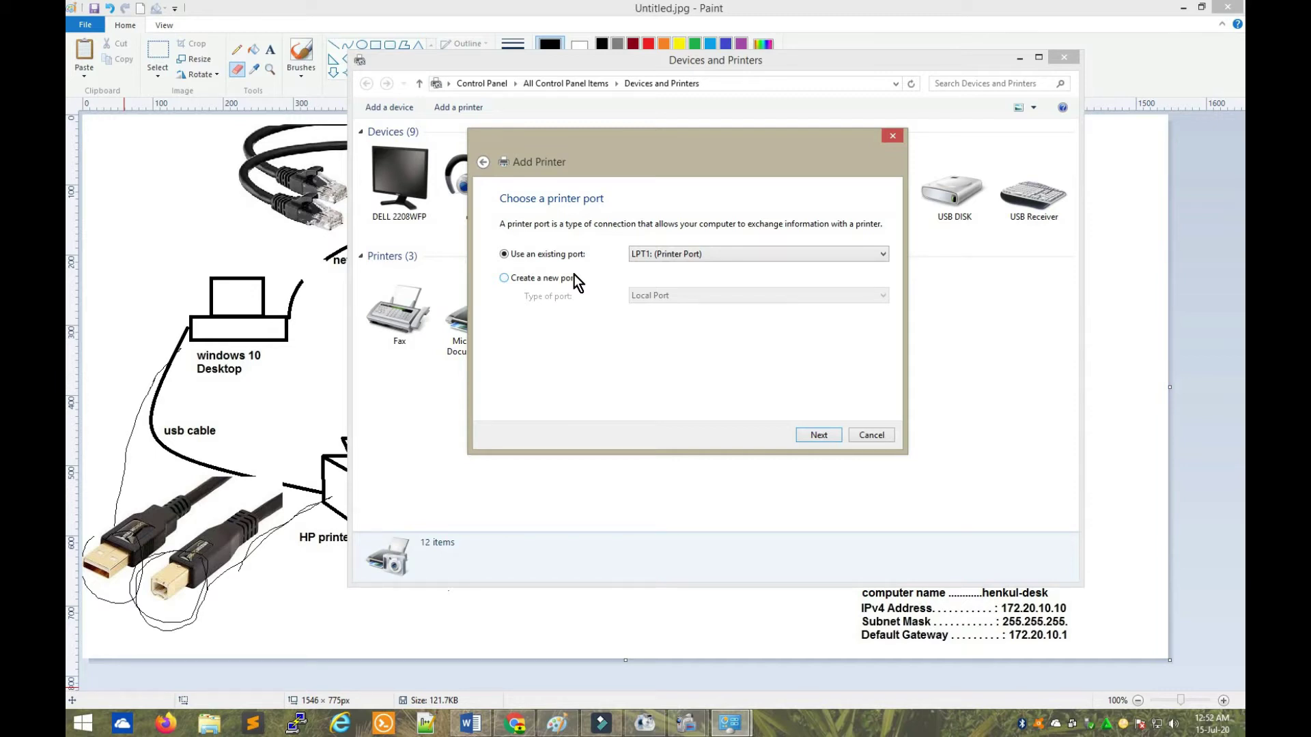
pyautogui.click(713, 255)
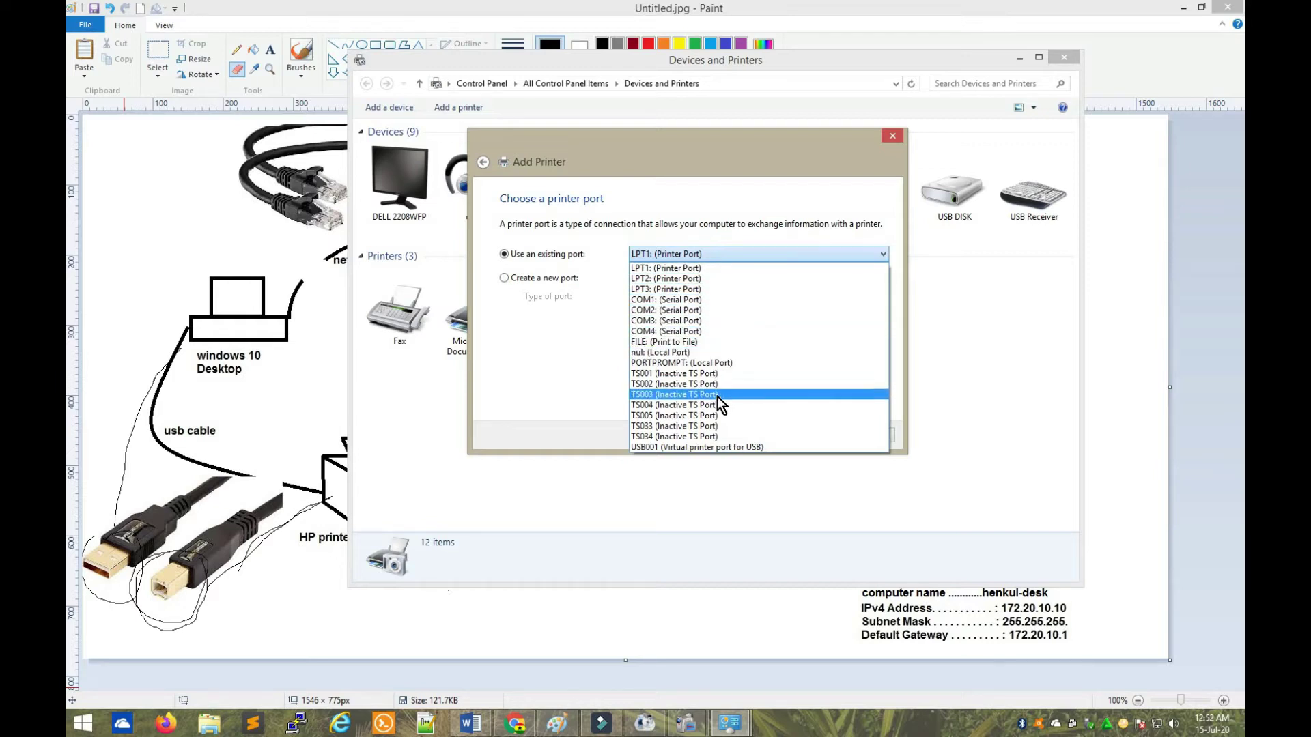
pyautogui.click(547, 309)
pyautogui.click(548, 279)
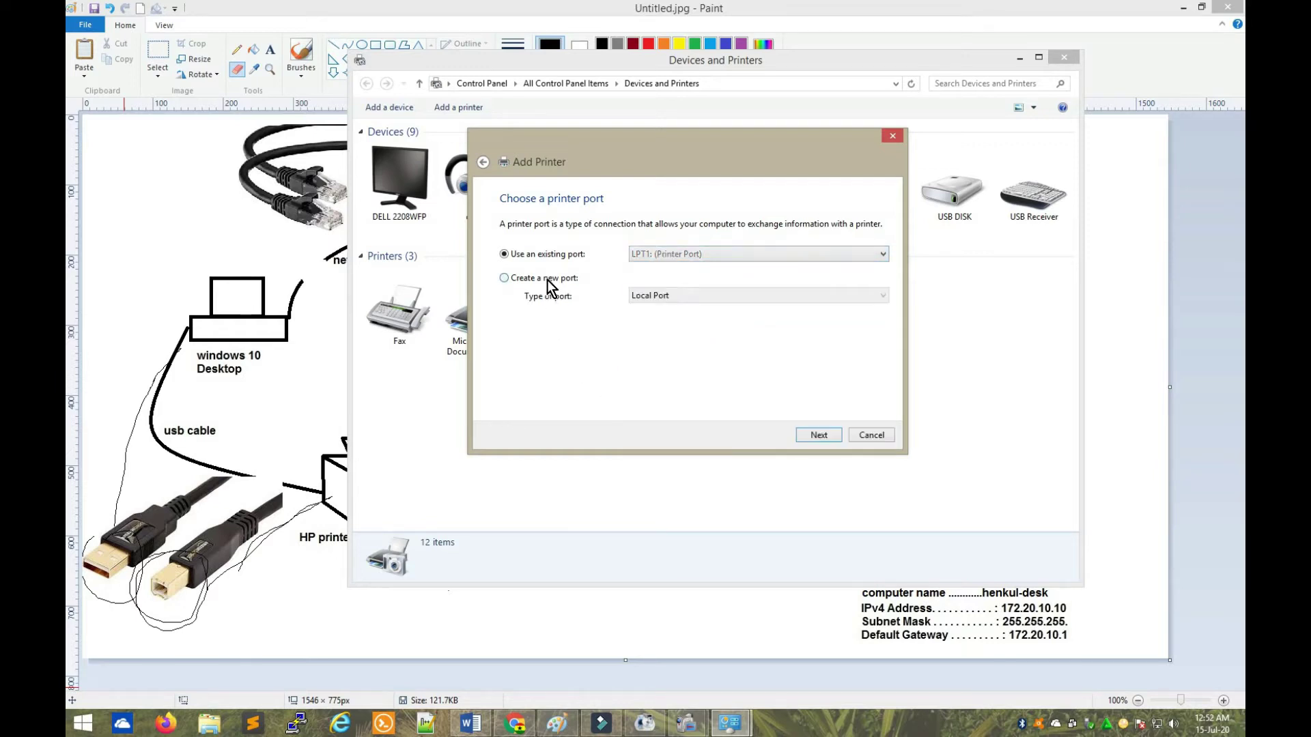
pyautogui.click(679, 297)
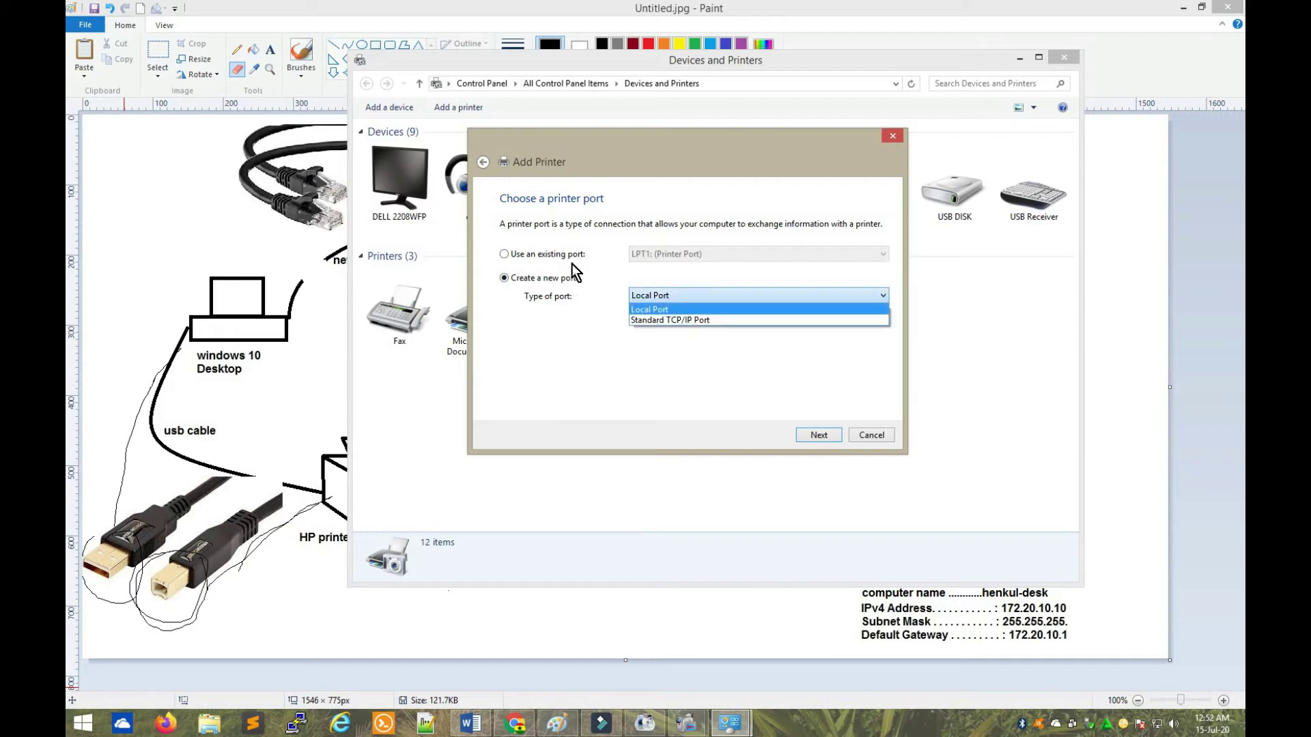
pyautogui.click(539, 251)
pyautogui.click(540, 254)
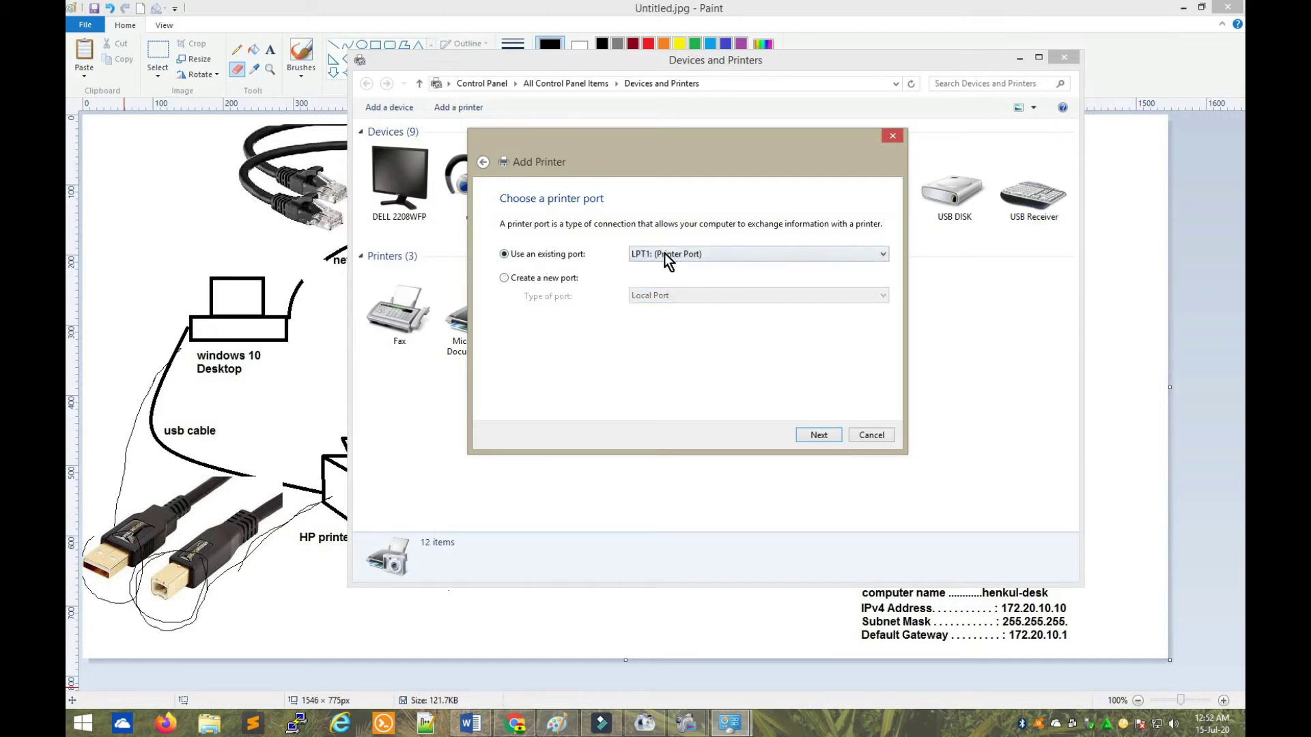
# - Use the existing port USB001 (Virtual printer port for USB) for the new printer
pyautogui.click(665, 251)
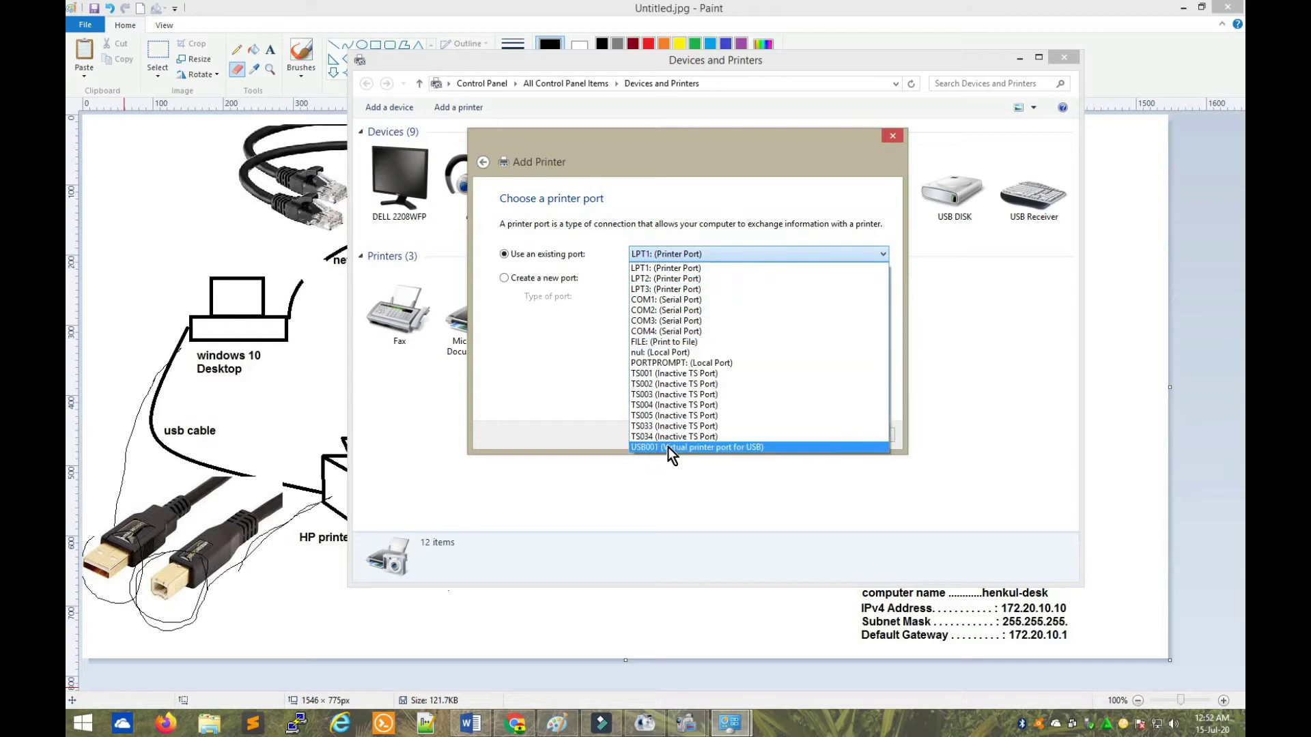
pyautogui.click(719, 448)
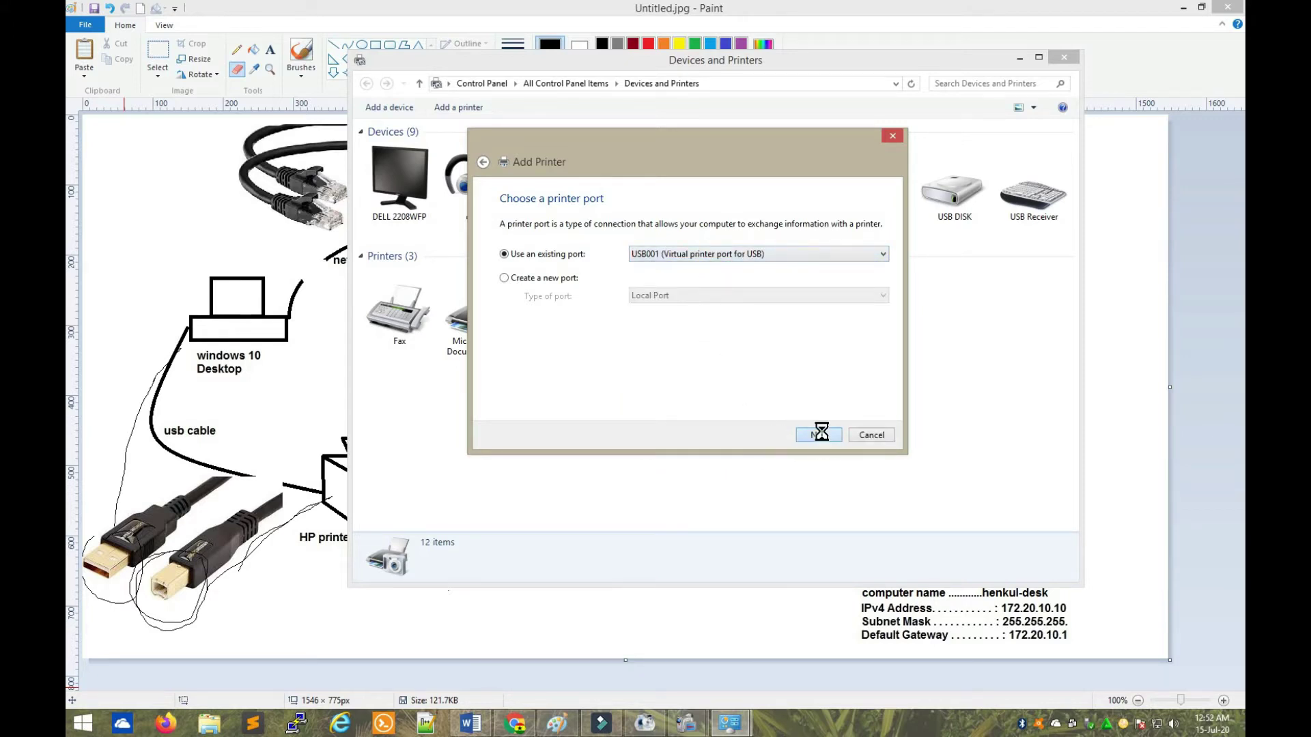
# - Refresh the driver list from Windows Update and choose the HP DeskJet 3630 series driver, using the currently installed version
pyautogui.click(758, 392)
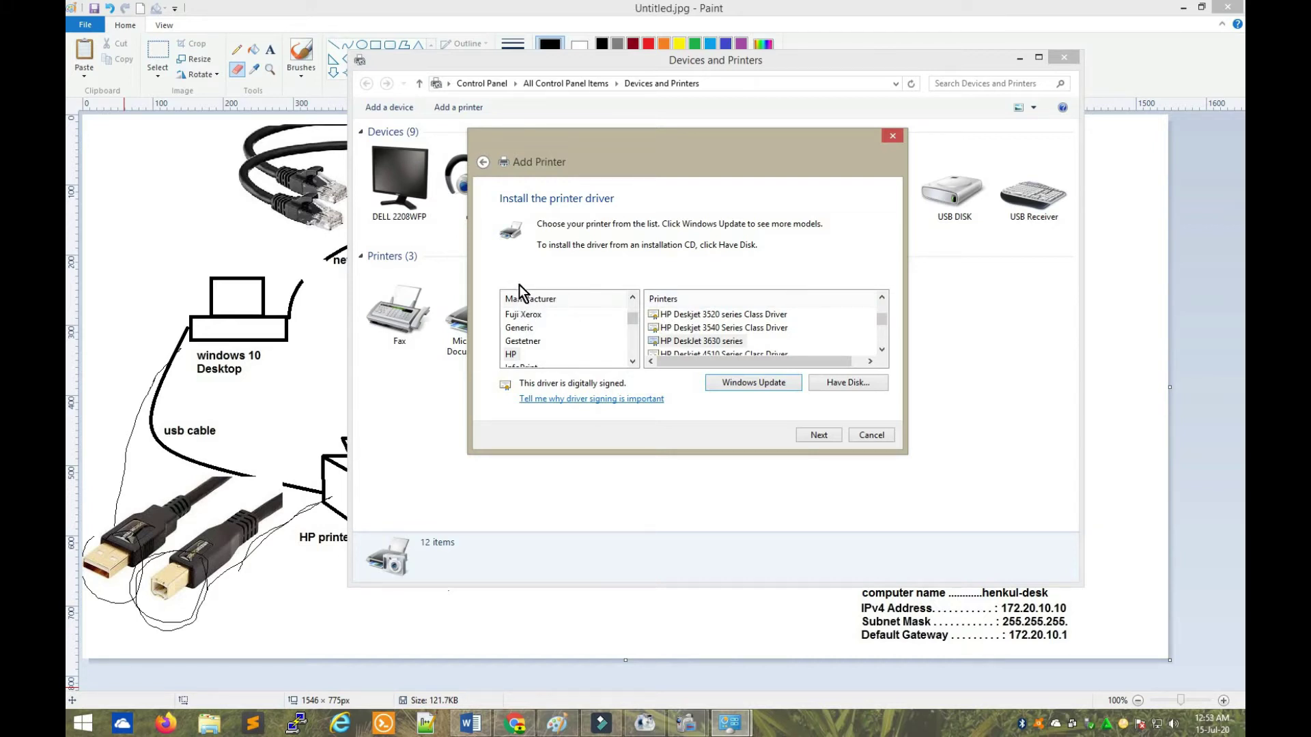
pyautogui.click(511, 354)
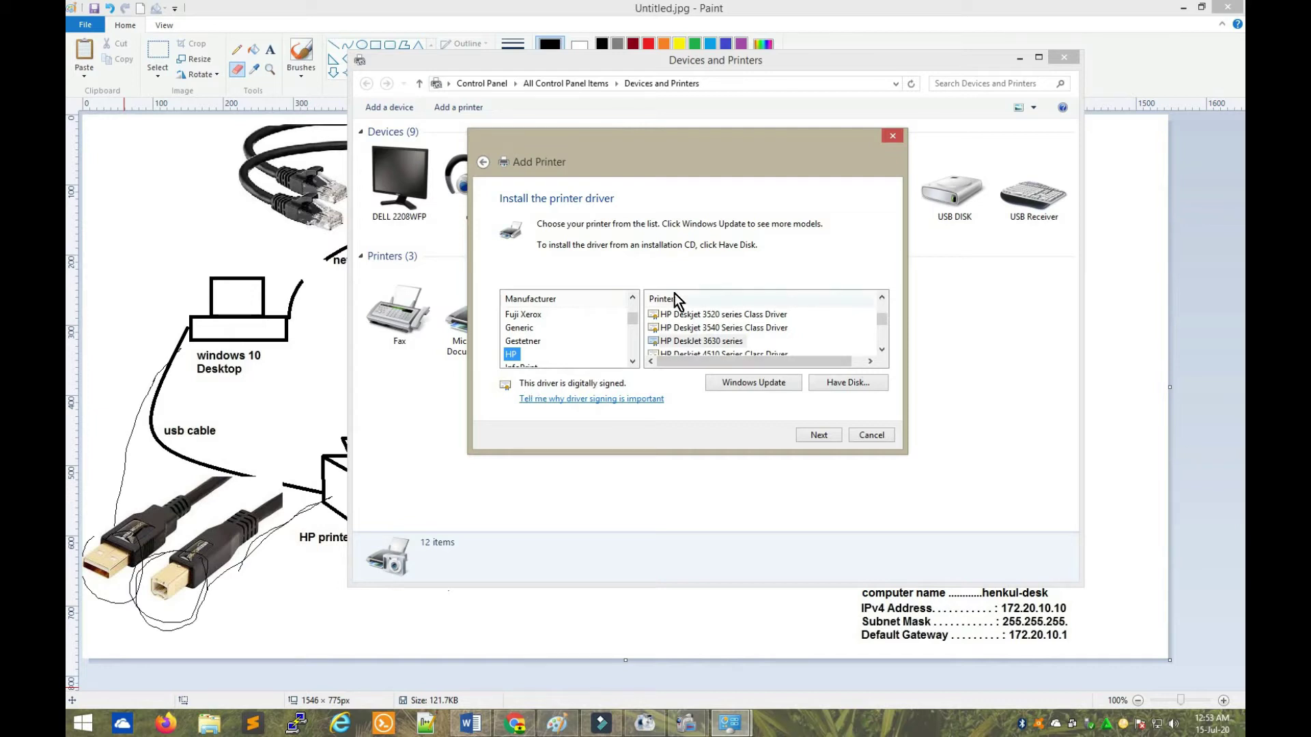
pyautogui.click(727, 343)
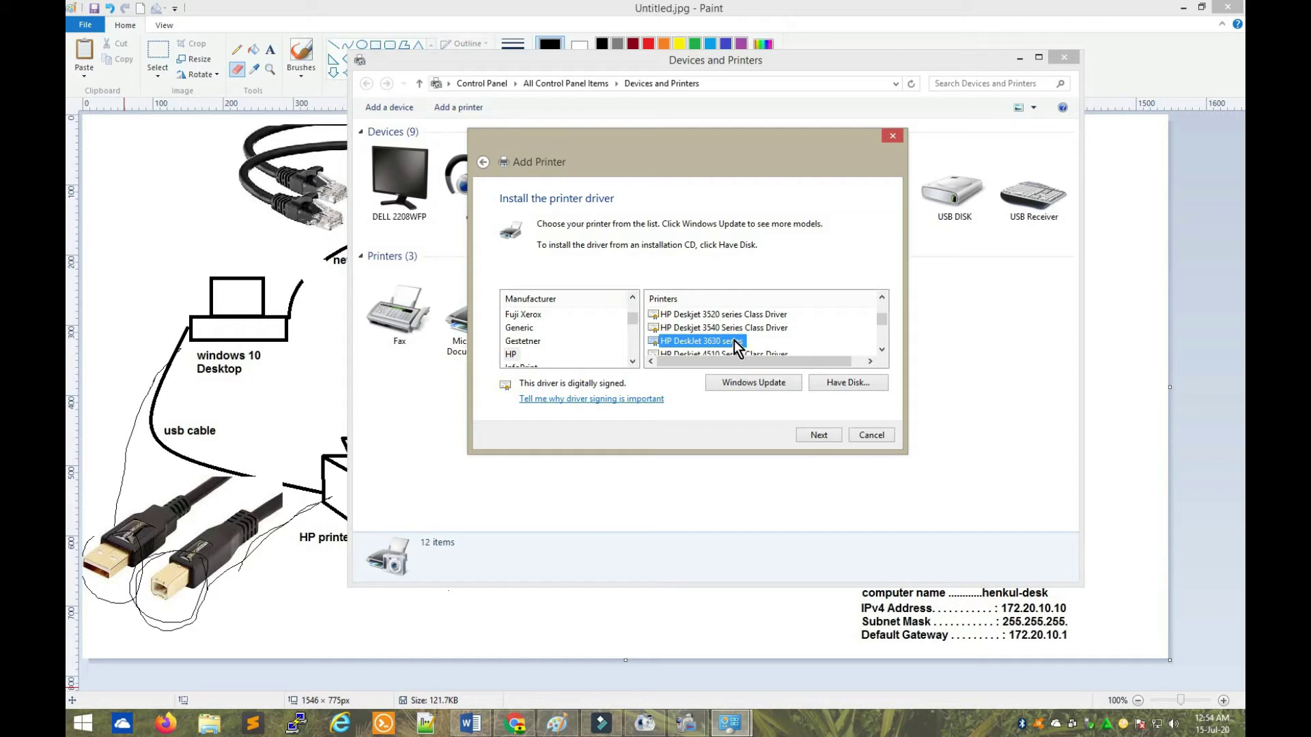
pyautogui.click(818, 435)
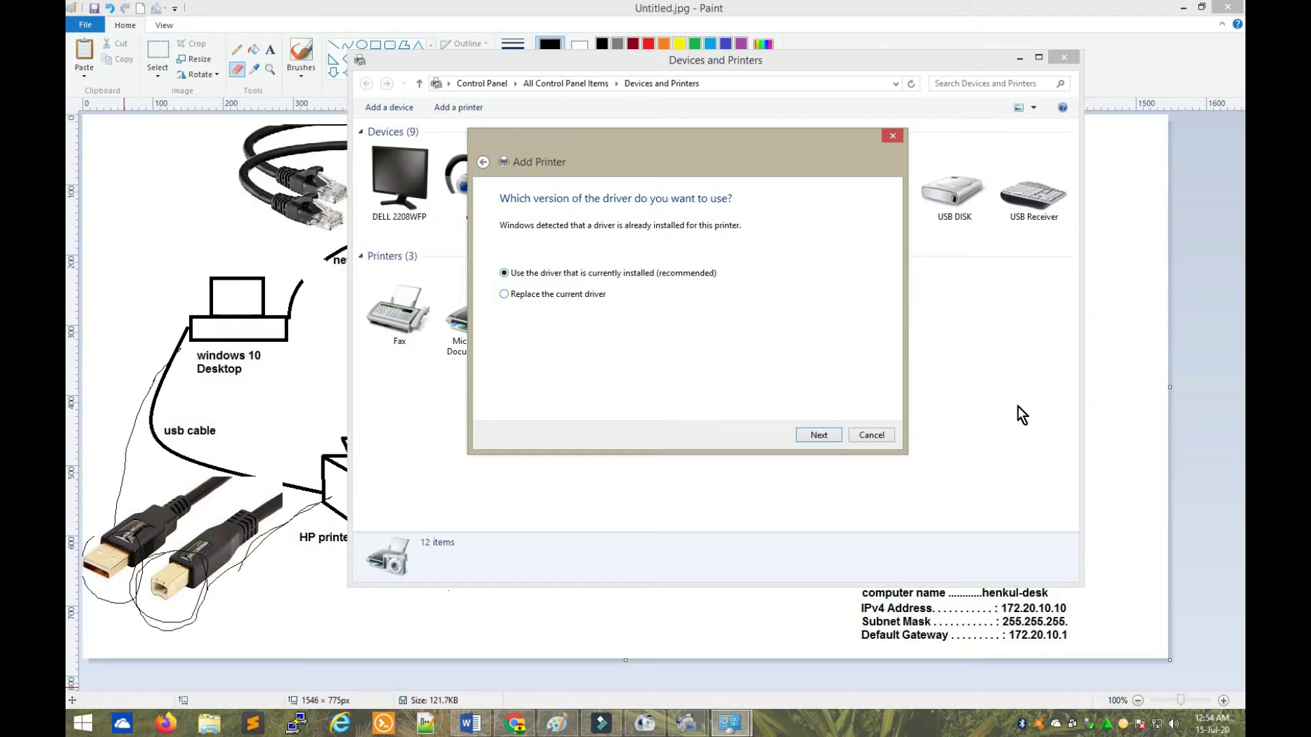
pyautogui.click(825, 437)
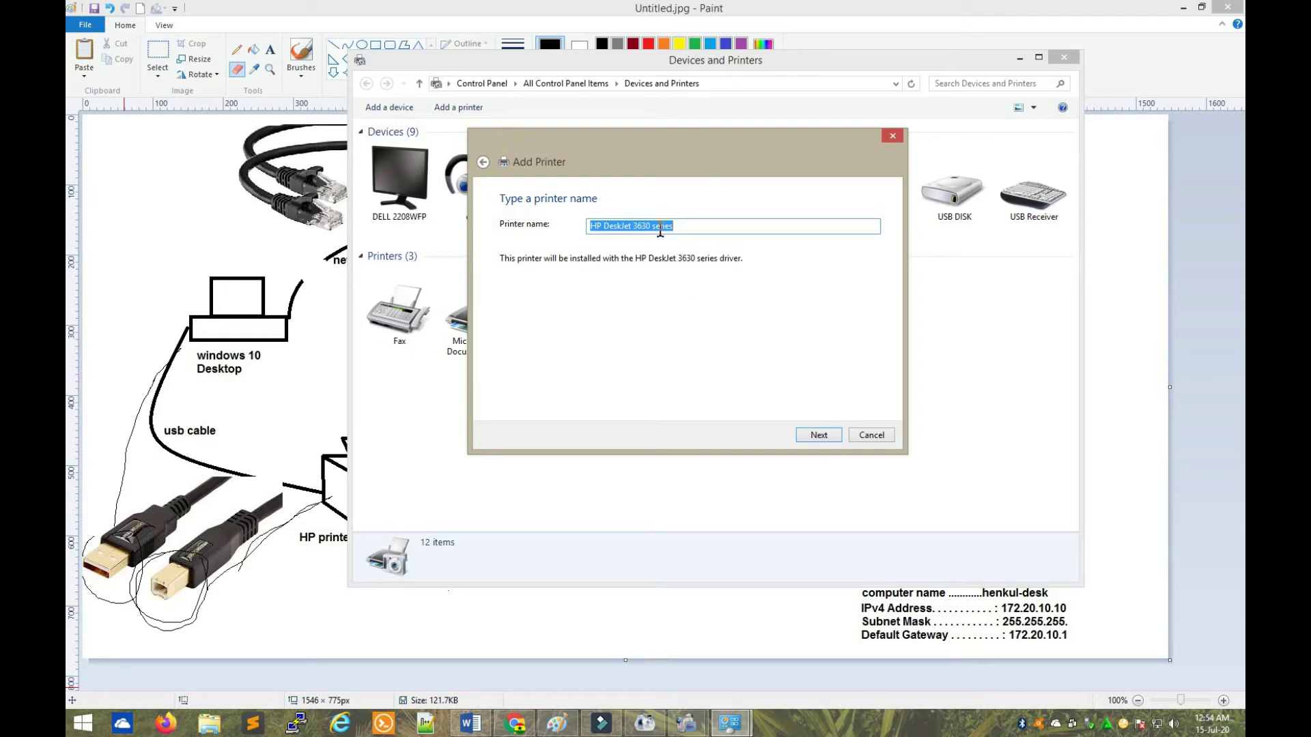
# - Name the new printer DeskJet 3637 and continue with its installation
pyautogui.click(604, 226)
pyautogui.press('BackSpace')
pyautogui.press('BackSpace')
pyautogui.press('BackSpace')
pyautogui.press('Right')
pyautogui.press('Right')
pyautogui.press('Right')
pyautogui.press('Right')
pyautogui.press('Right')
pyautogui.press('Right')
pyautogui.press('Right')
pyautogui.press('Right')
pyautogui.press('Right')
pyautogui.press('Right')
pyautogui.press('Right')
pyautogui.press('Right')
pyautogui.press('BackSpace')
pyautogui.write('7')
pyautogui.press('Right')
pyautogui.press('Right')
pyautogui.press('BackSpace')
pyautogui.press('BackSpace')
pyautogui.press('BackSpace')
pyautogui.press('BackSpace')
pyautogui.press('BackSpace')
pyautogui.press('BackSpace')
pyautogui.press('BackSpace')
pyautogui.click(819, 437)
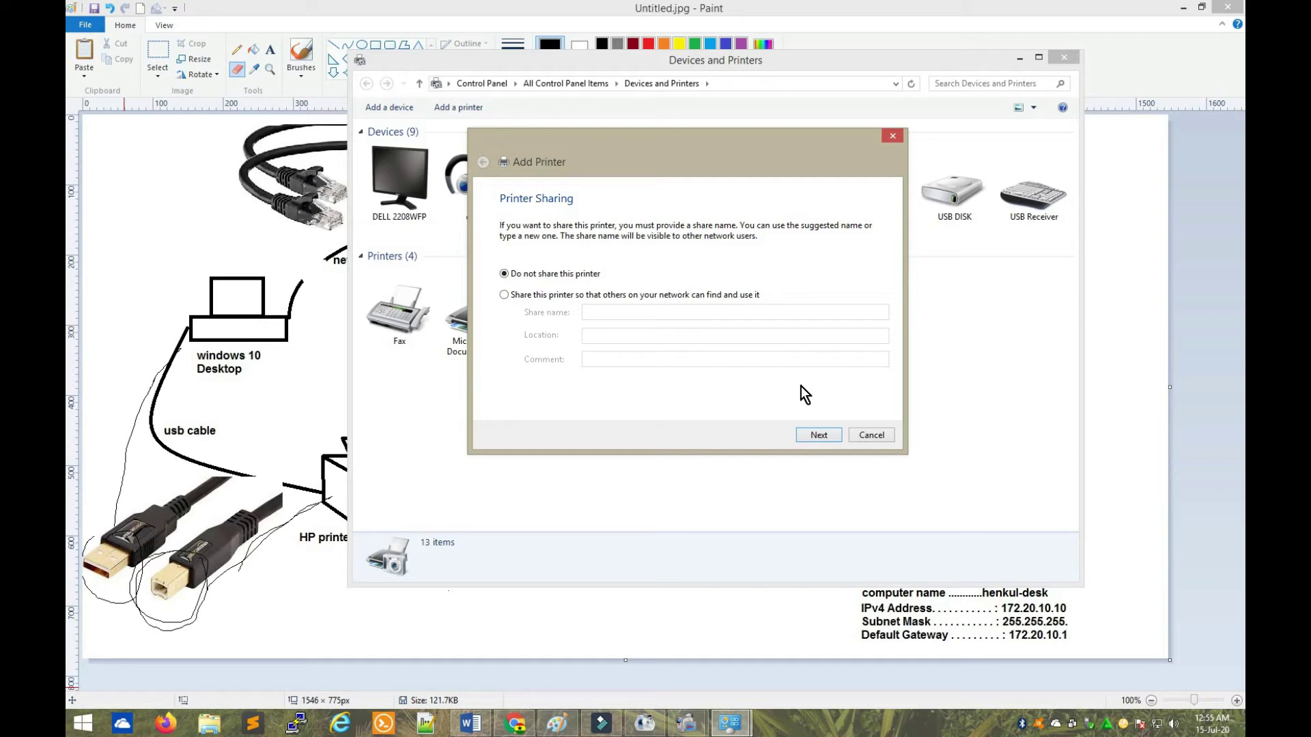
# - Set the printer as not shared and finish adding it
pyautogui.click(505, 295)
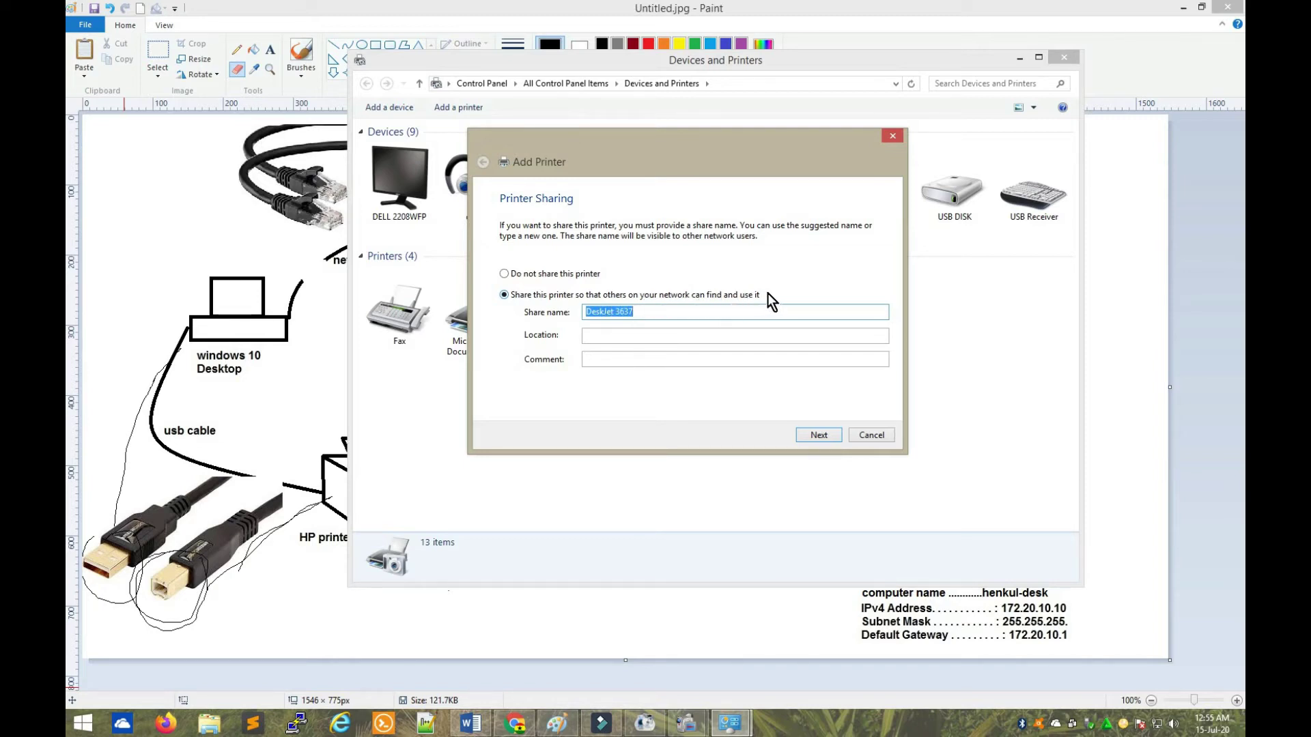
pyautogui.moveTo(679, 138); pyautogui.dragTo(743, 202)
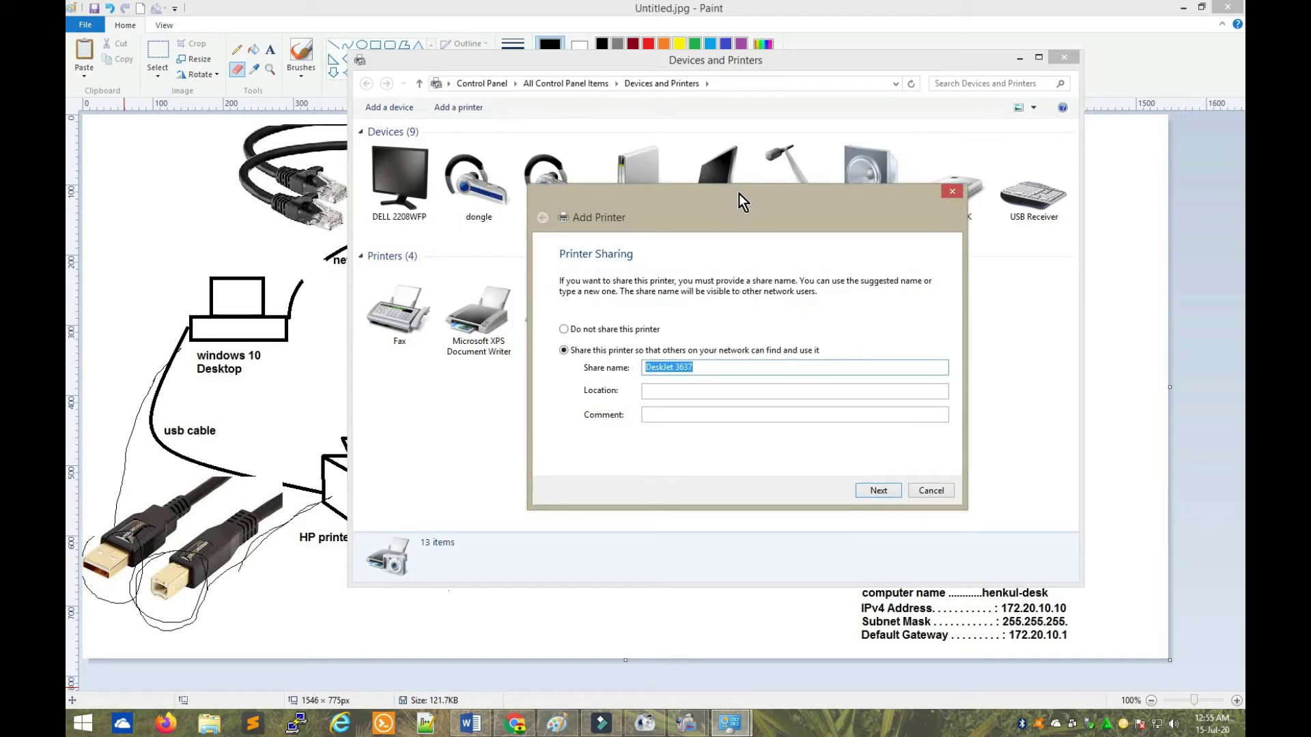
pyautogui.click(564, 330)
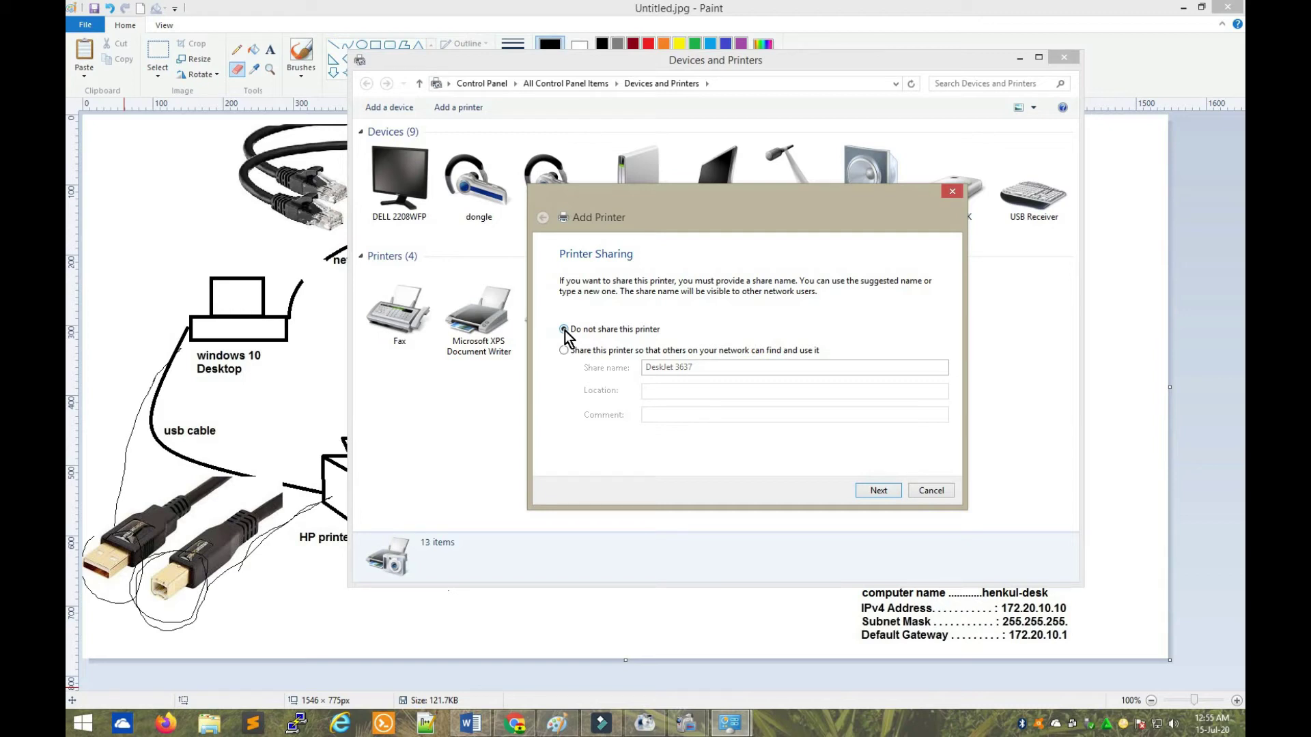
pyautogui.click(877, 491)
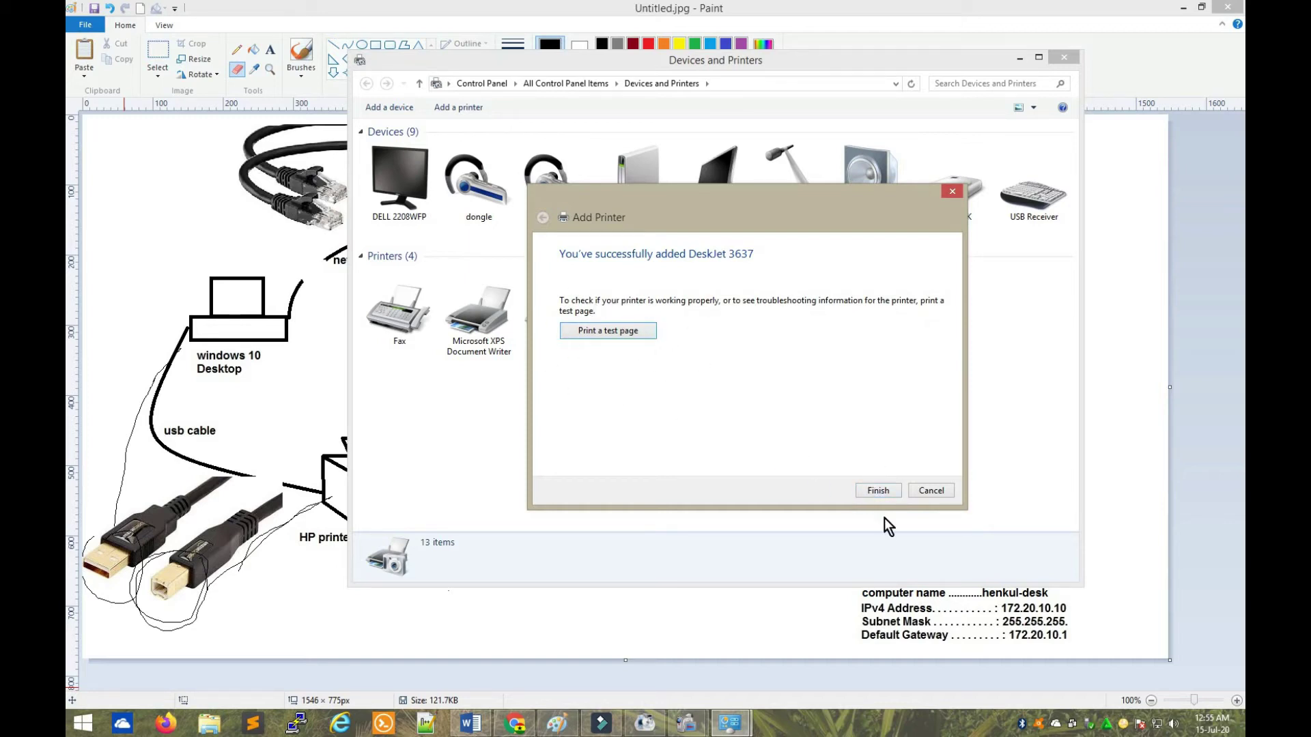
pyautogui.click(881, 489)
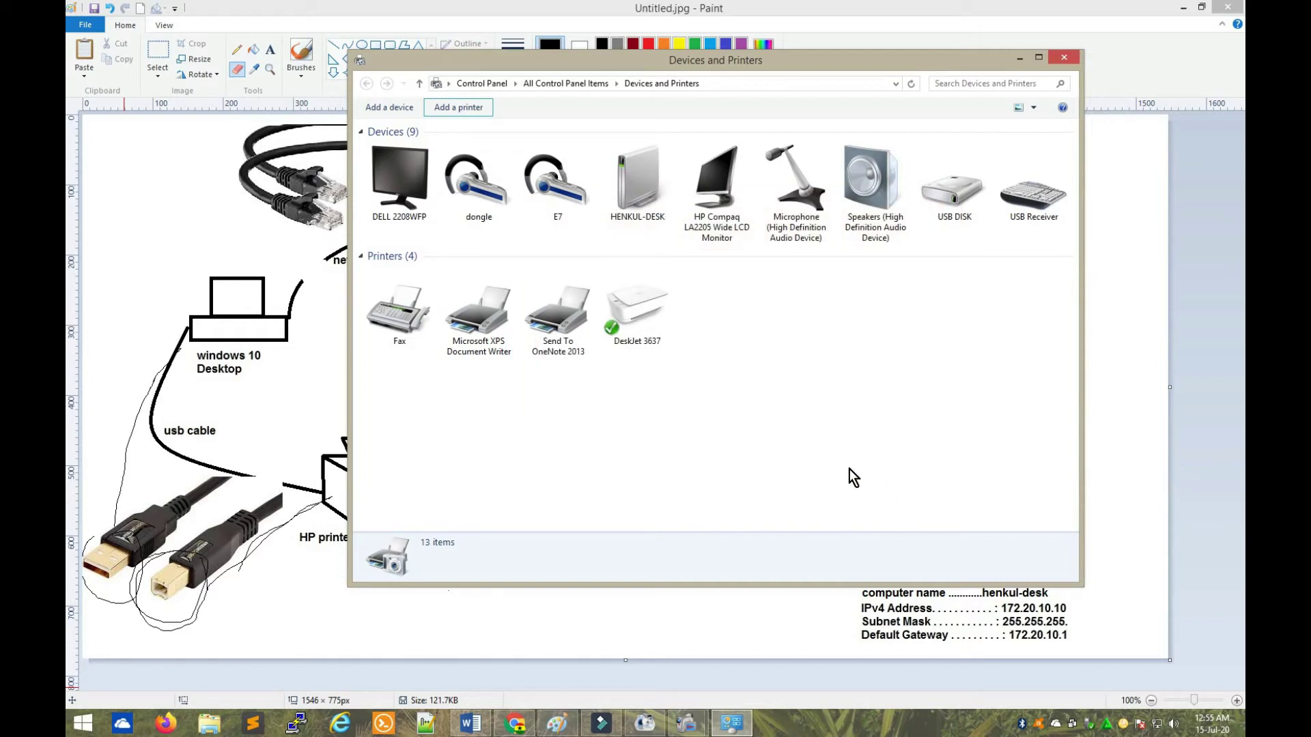
# - Examine the status details of the newly added DeskJet 3637 printer
pyautogui.click(636, 315)
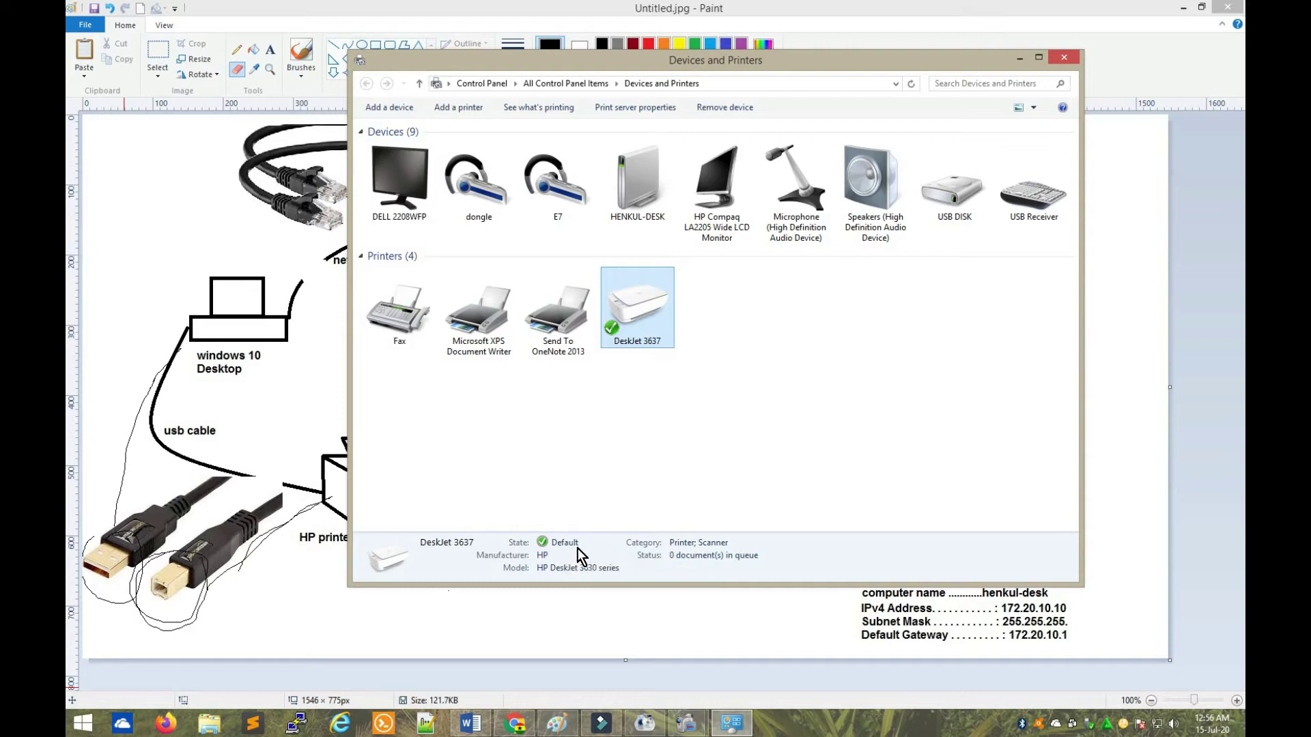
pyautogui.moveTo(624, 314)
pyautogui.click(765, 368)
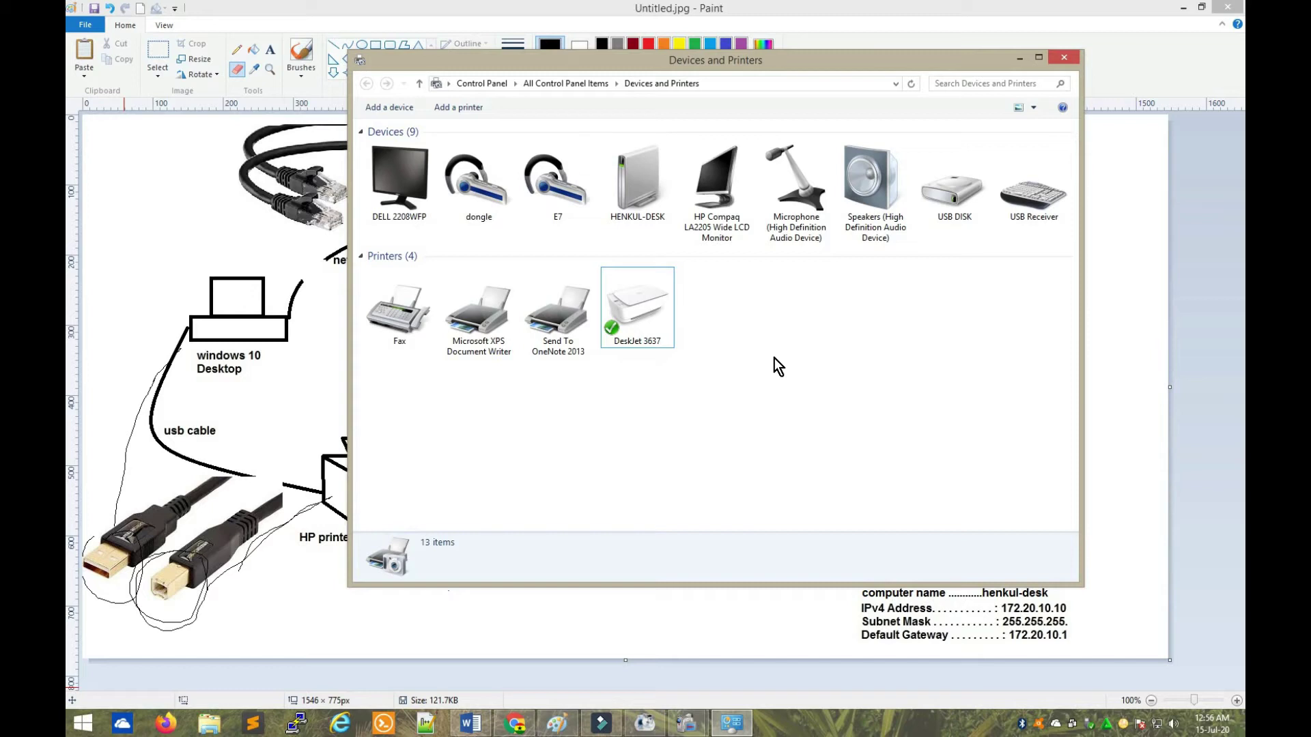
# - Open the printer properties of the DeskJet 3637, with its windows moved clear of the network diagram
pyautogui.moveTo(802, 63); pyautogui.dragTo(838, 43)
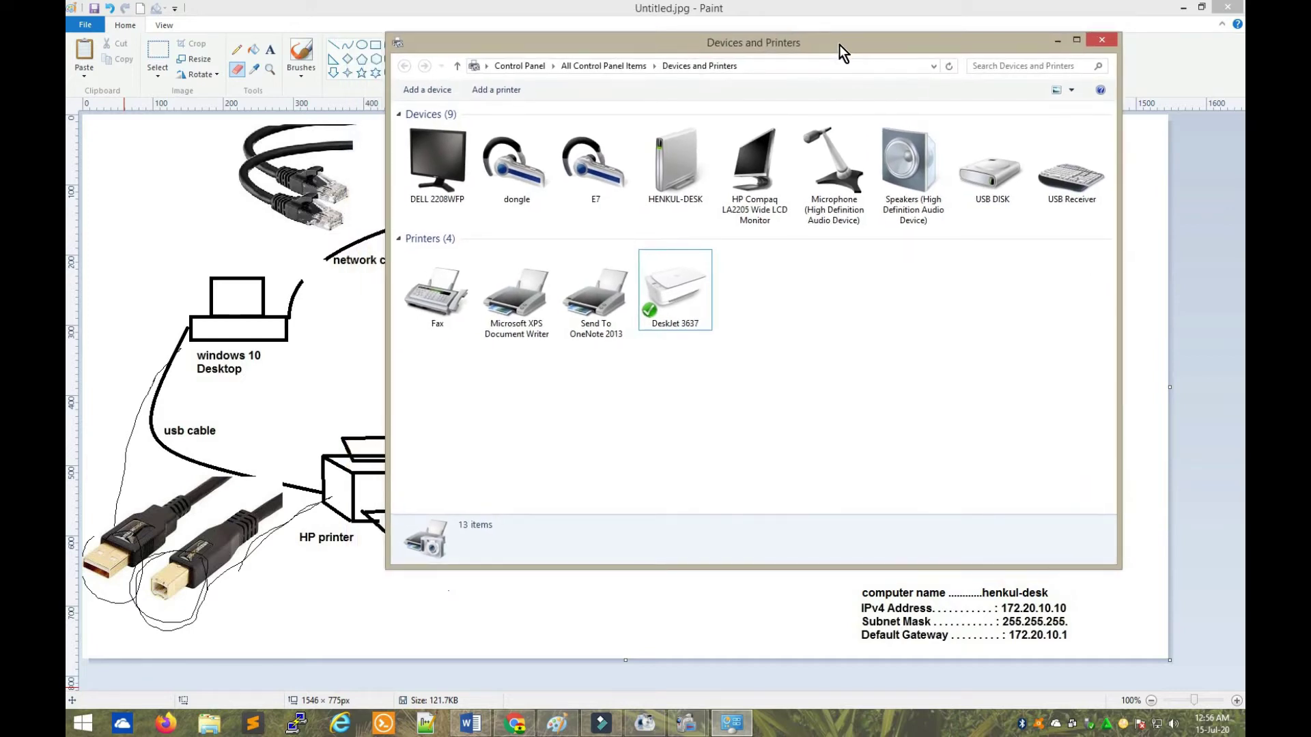
pyautogui.moveTo(839, 44)
pyautogui.mouseDown()
pyautogui.moveTo(836, 68)
pyautogui.moveTo(874, 47)
pyautogui.moveTo(839, 39)
pyautogui.mouseUp()
pyautogui.click(691, 314)
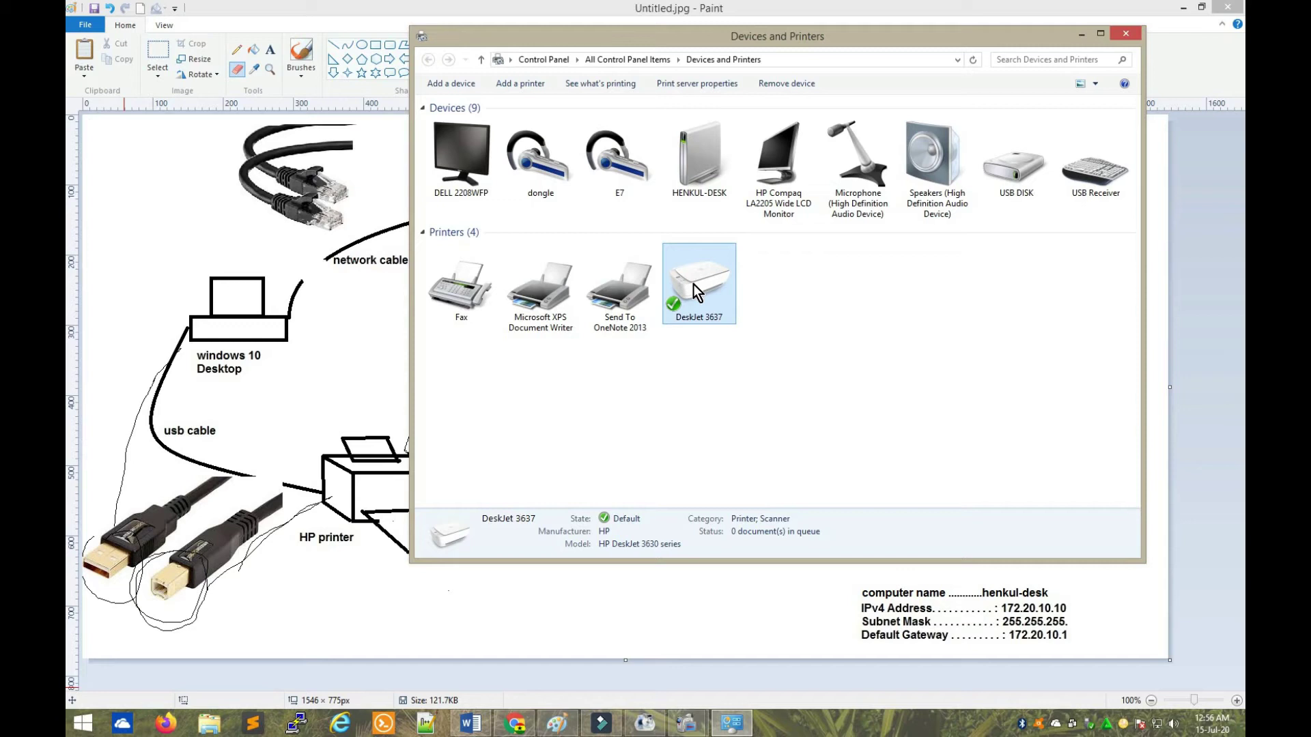
pyautogui.rightClick(694, 284)
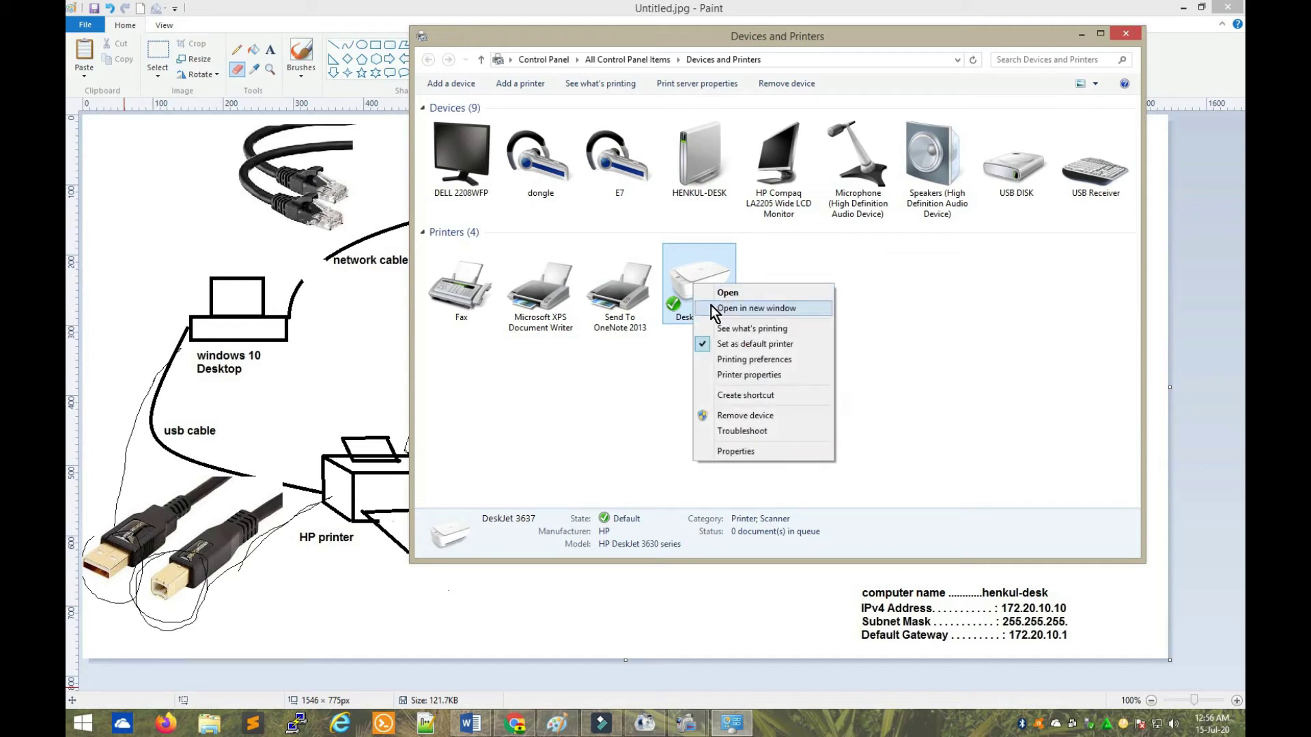
pyautogui.click(759, 375)
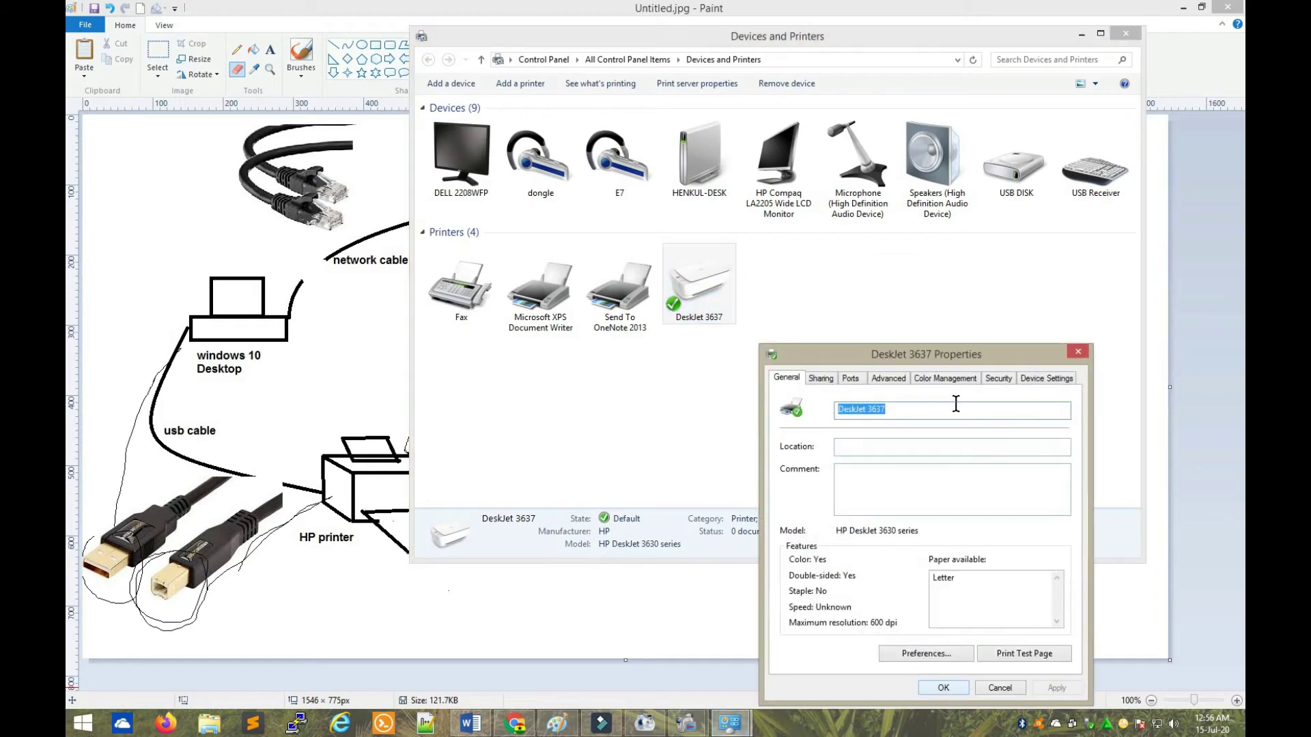
pyautogui.moveTo(945, 358); pyautogui.dragTo(829, 180)
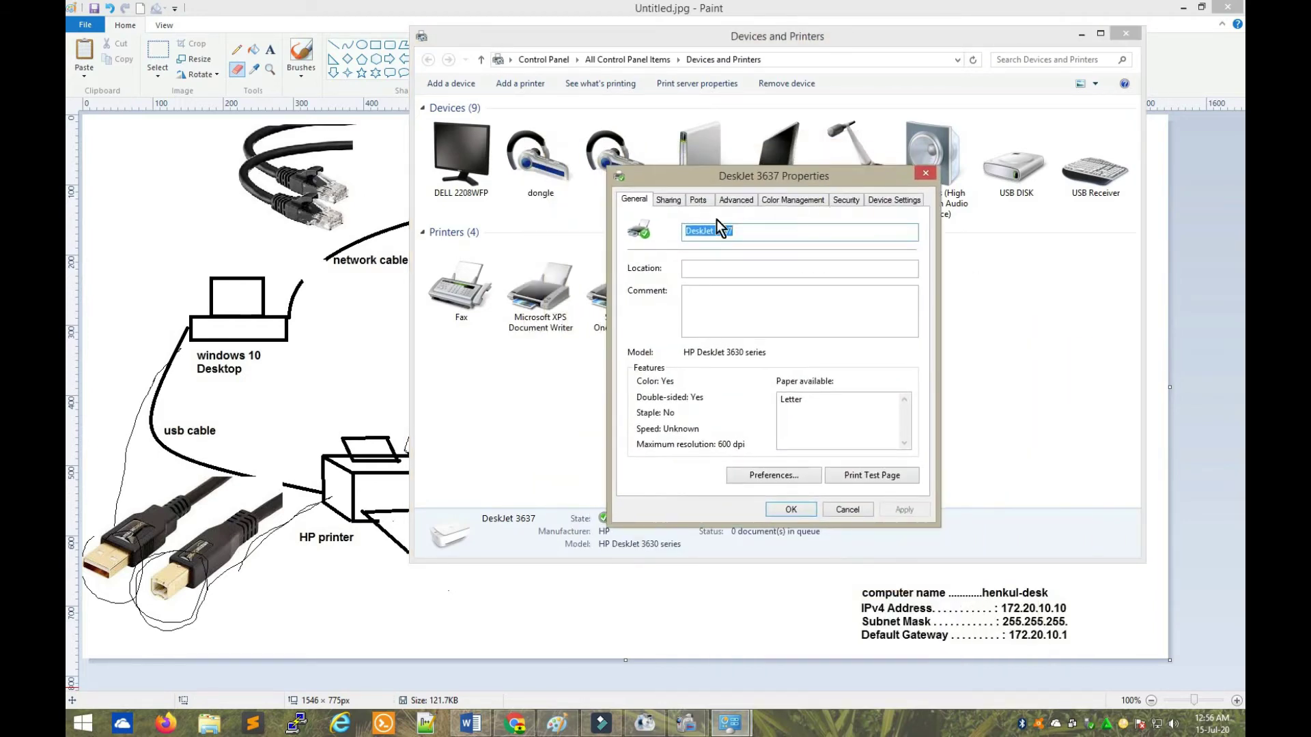
# - Review the printer's device, security, color management and advanced settings and its assigned port
pyautogui.click(884, 199)
pyautogui.click(840, 202)
pyautogui.click(793, 201)
pyautogui.click(736, 199)
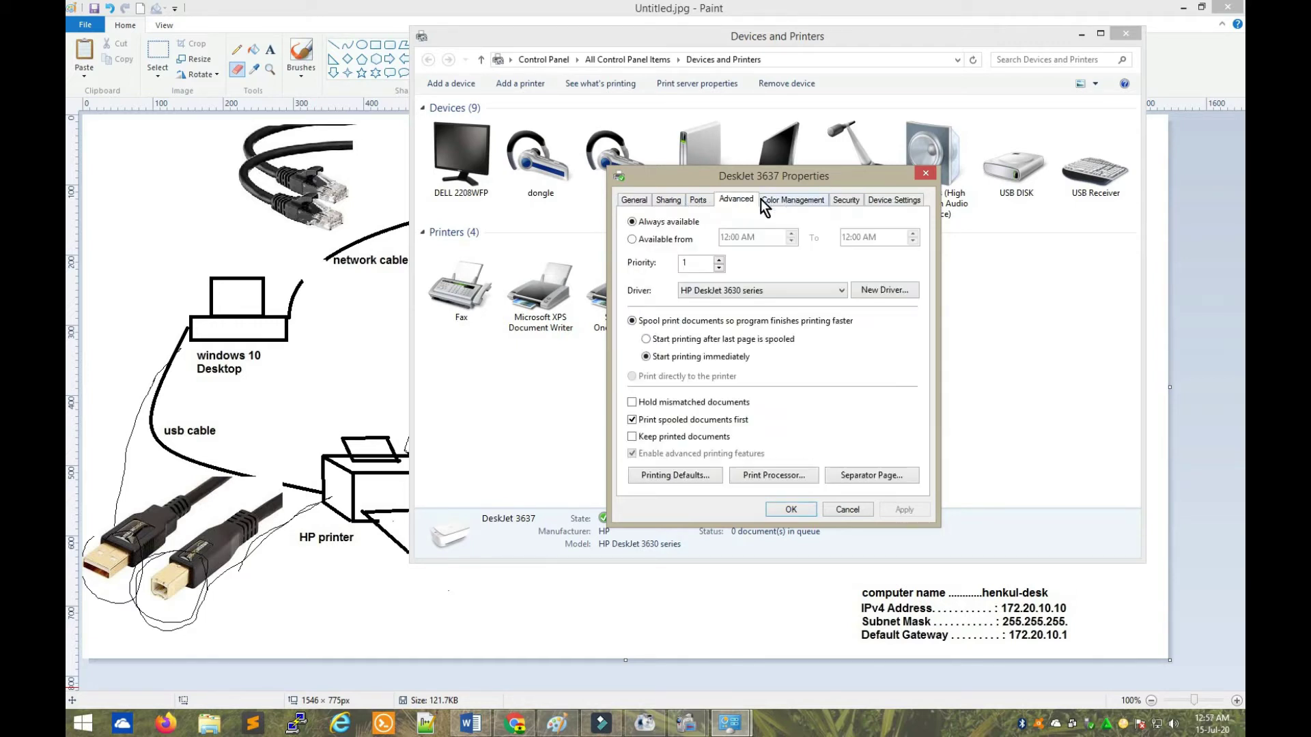
pyautogui.click(703, 201)
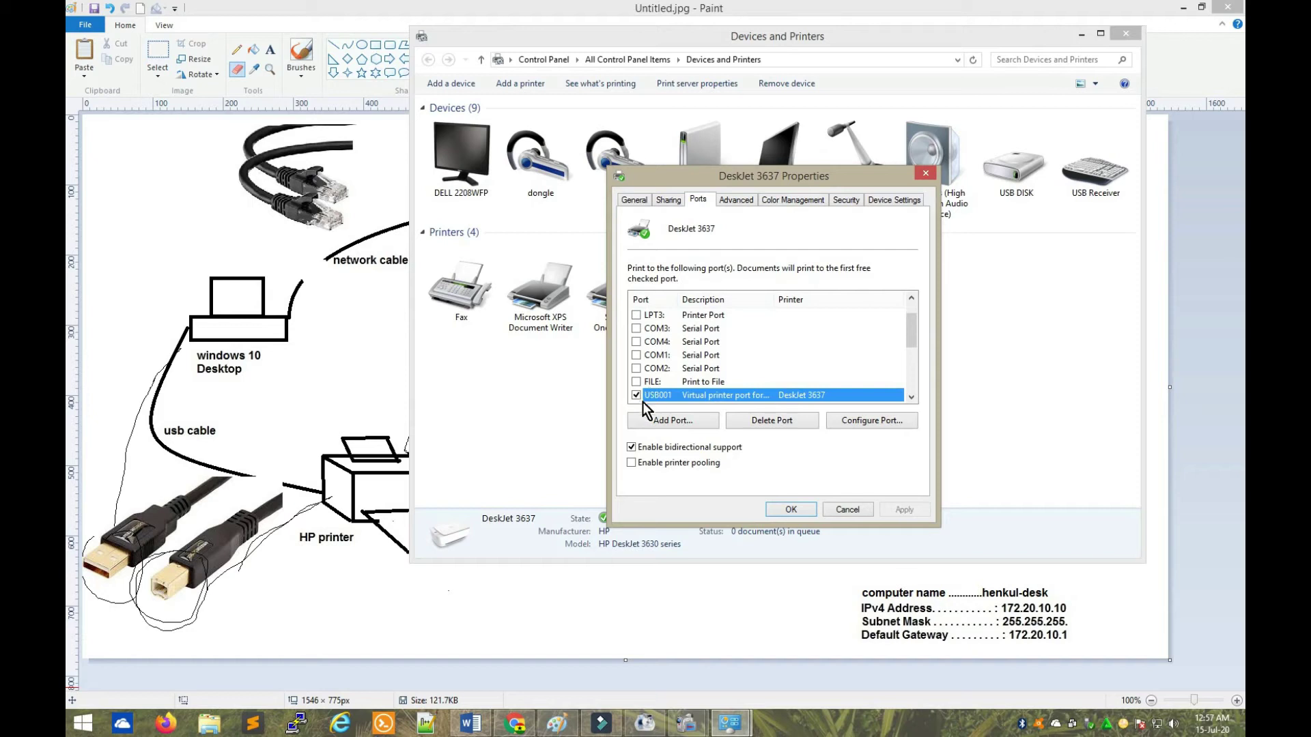
# - Enable sharing of the printer under the share name DeskJet 3637 and open the Network and Sharing Center
pyautogui.click(674, 201)
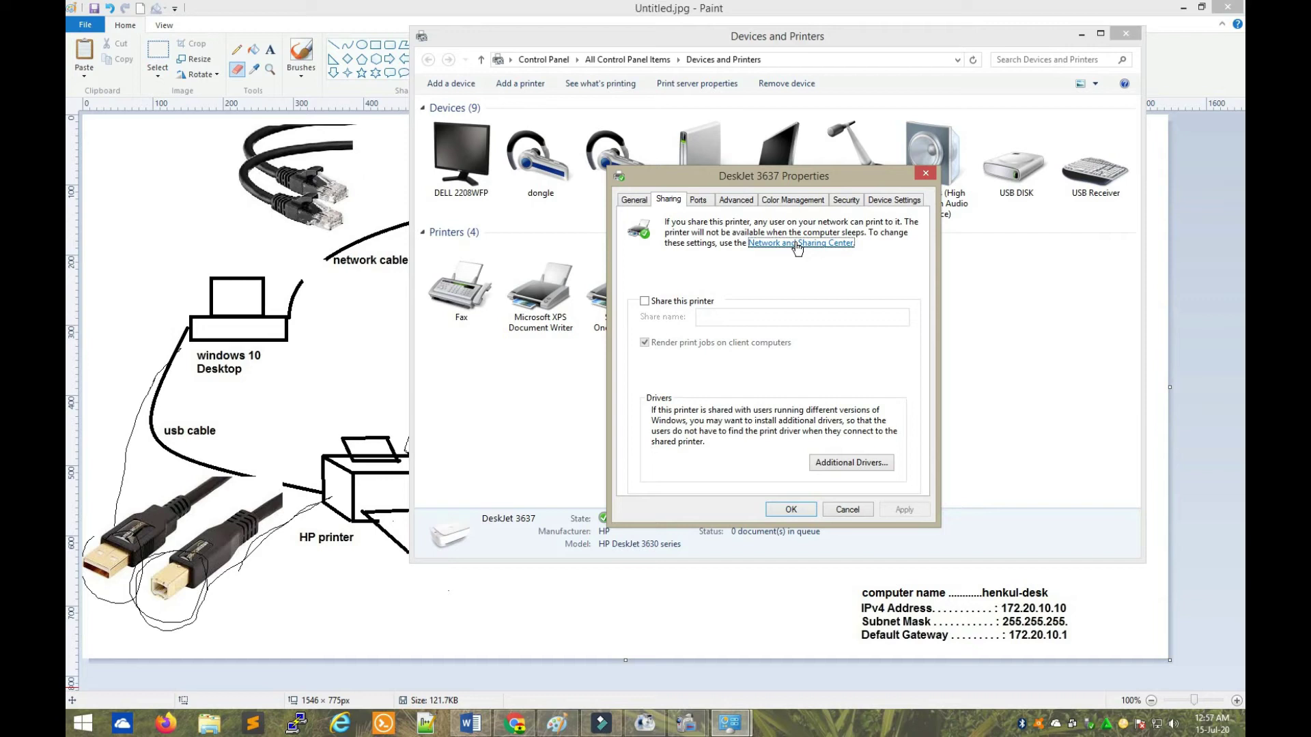
pyautogui.click(674, 302)
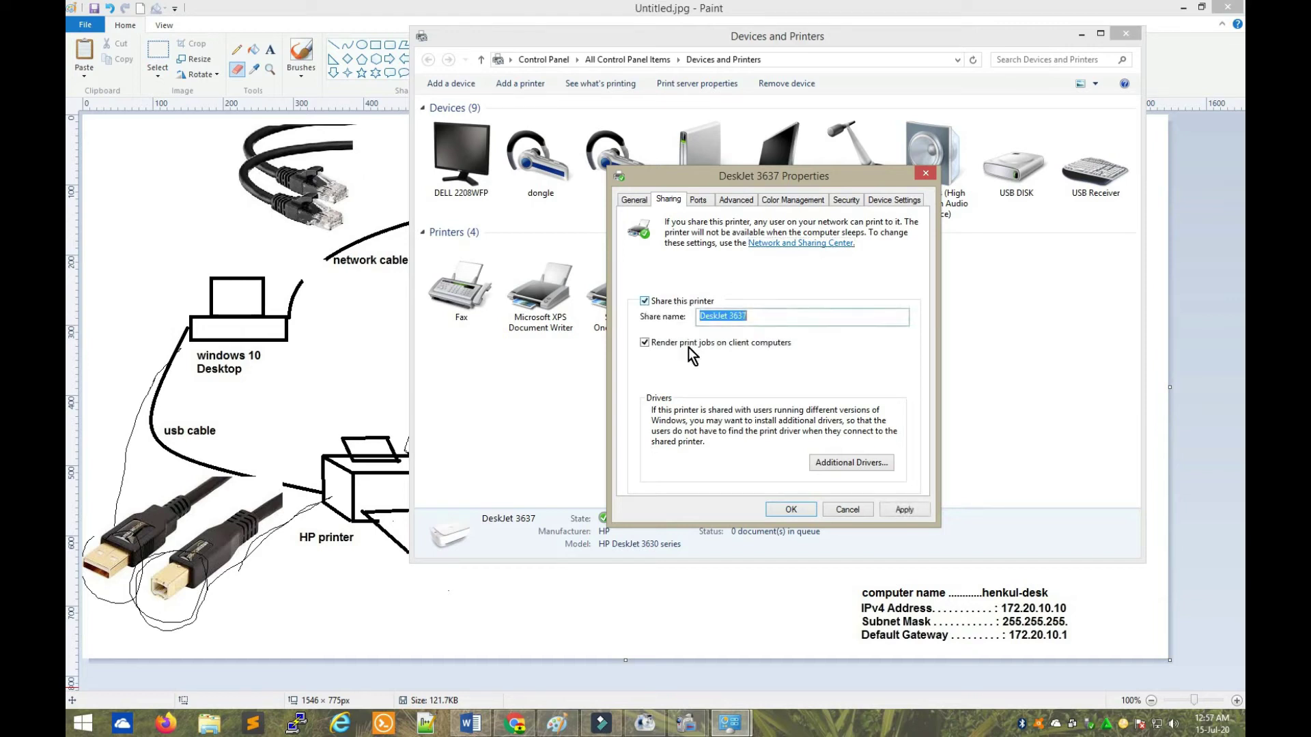
pyautogui.click(802, 244)
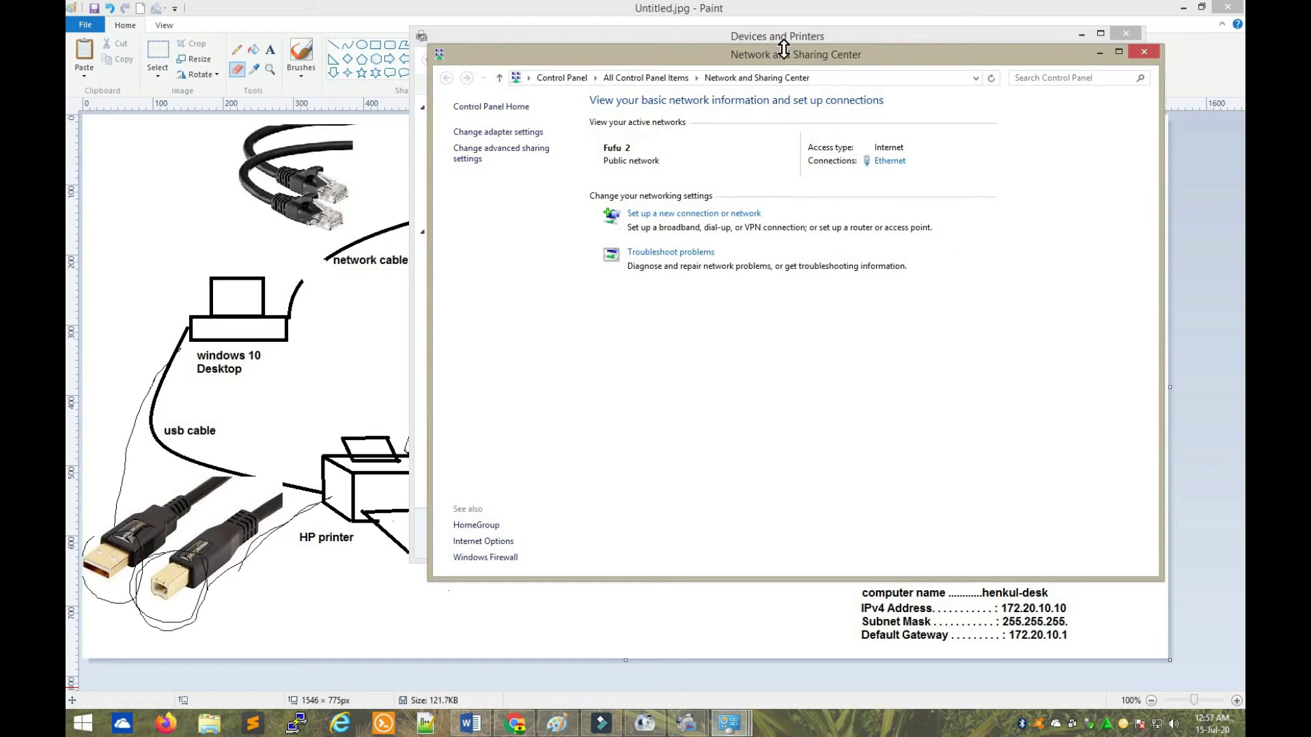
pyautogui.moveTo(784, 64)
pyautogui.mouseDown()
pyautogui.moveTo(732, 477)
pyautogui.moveTo(792, 88)
pyautogui.mouseUp()
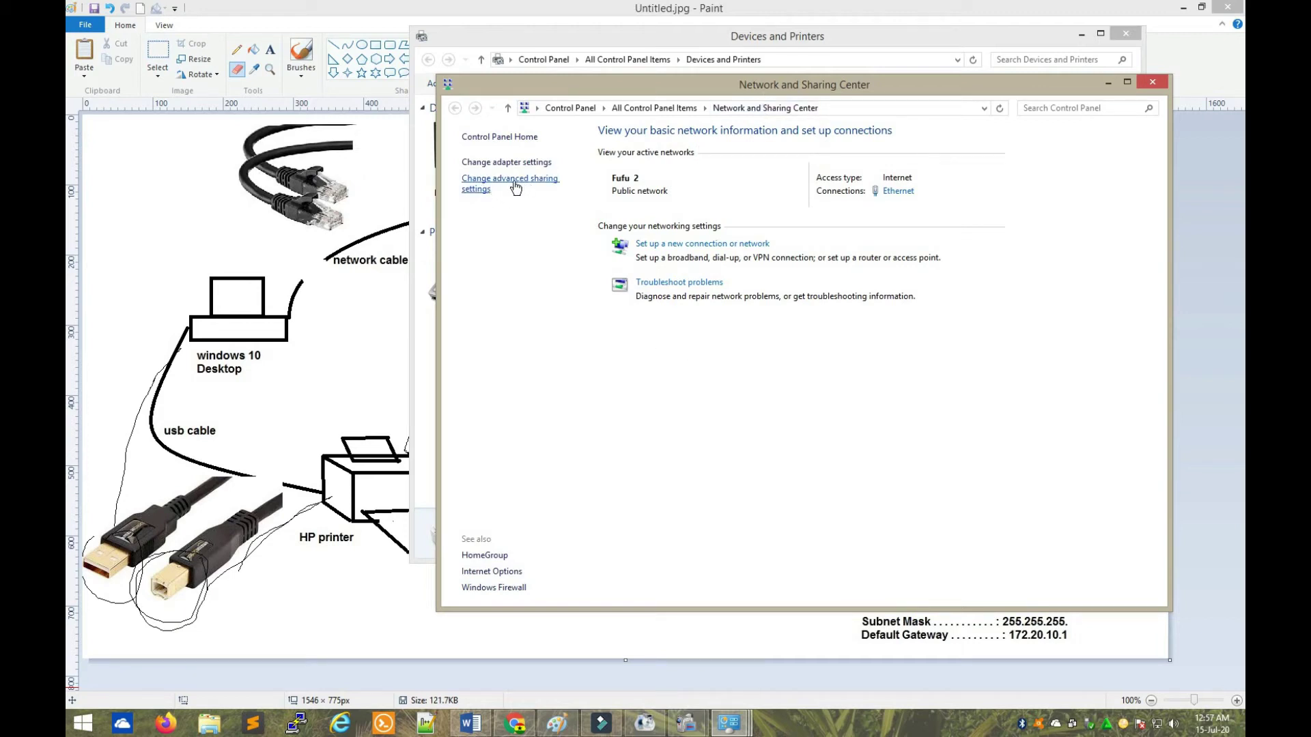
# - Check that network discovery and file and printer sharing are turned on for the Guest or Public profile in the advanced sharing settings
pyautogui.click(481, 185)
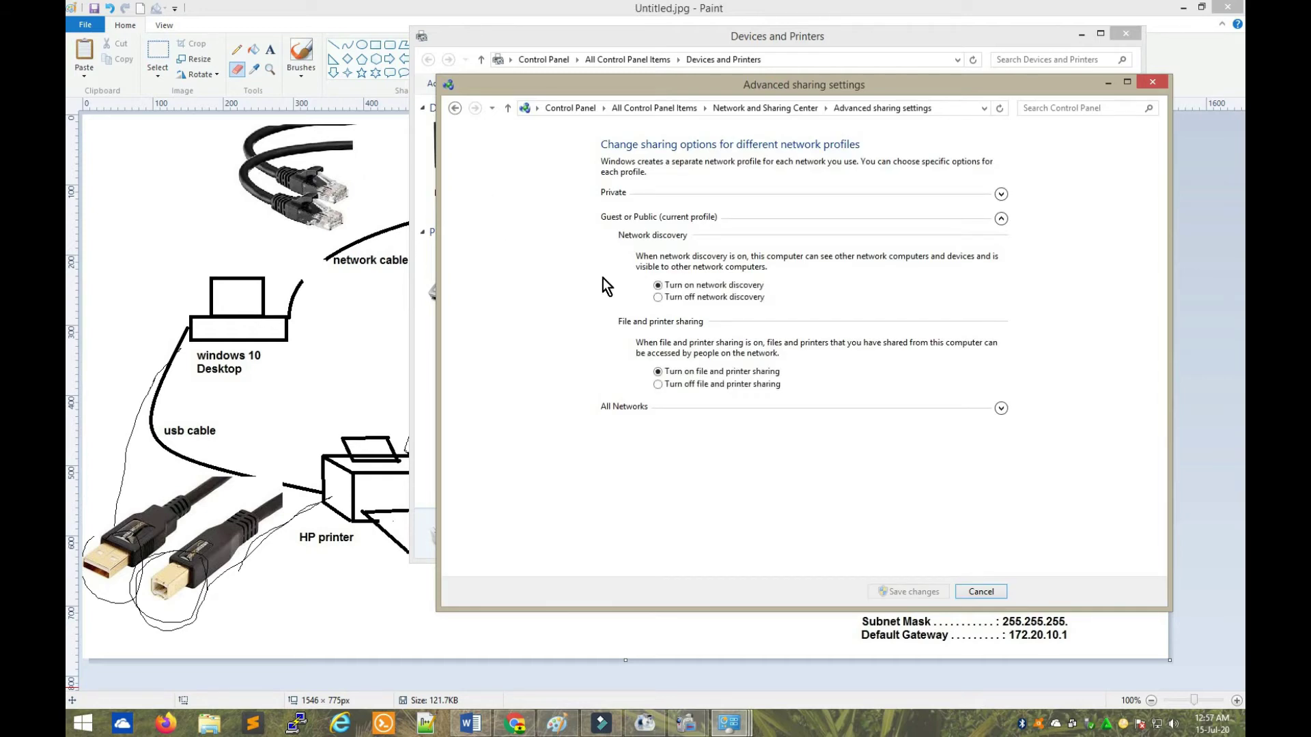
pyautogui.click(1001, 219)
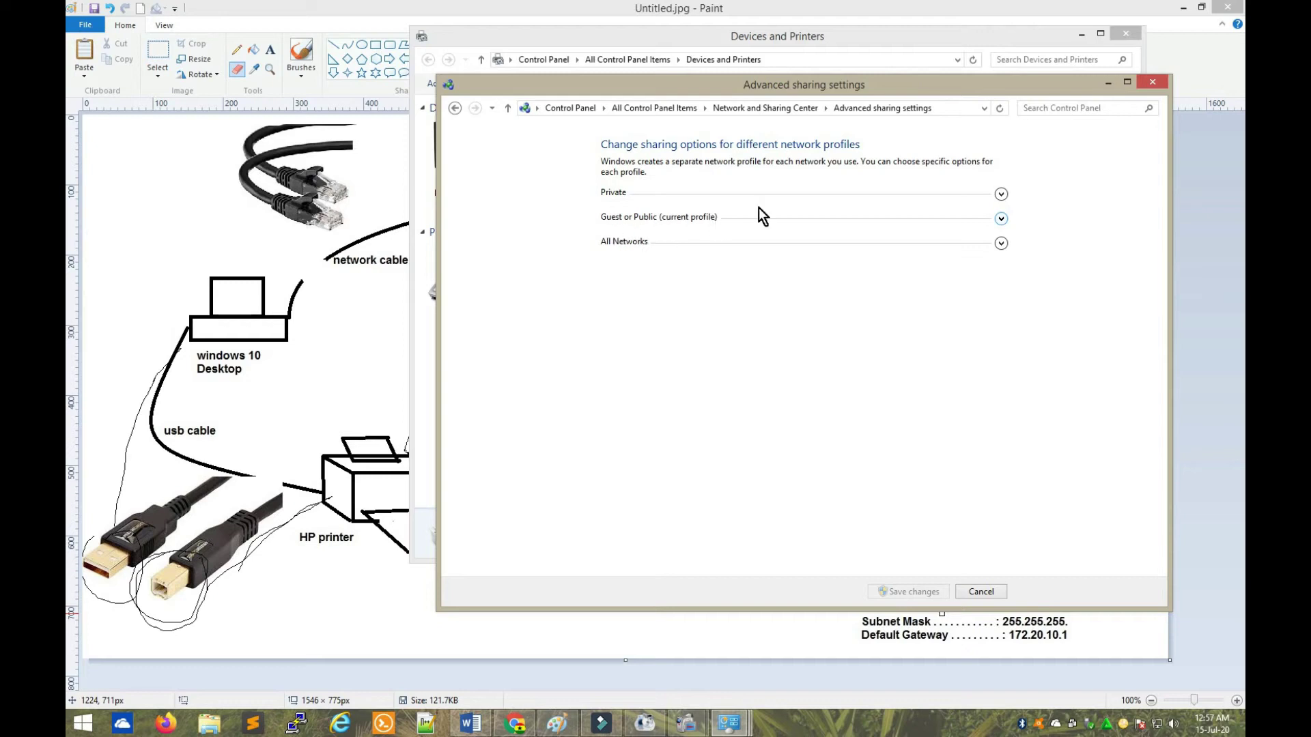
pyautogui.click(1001, 219)
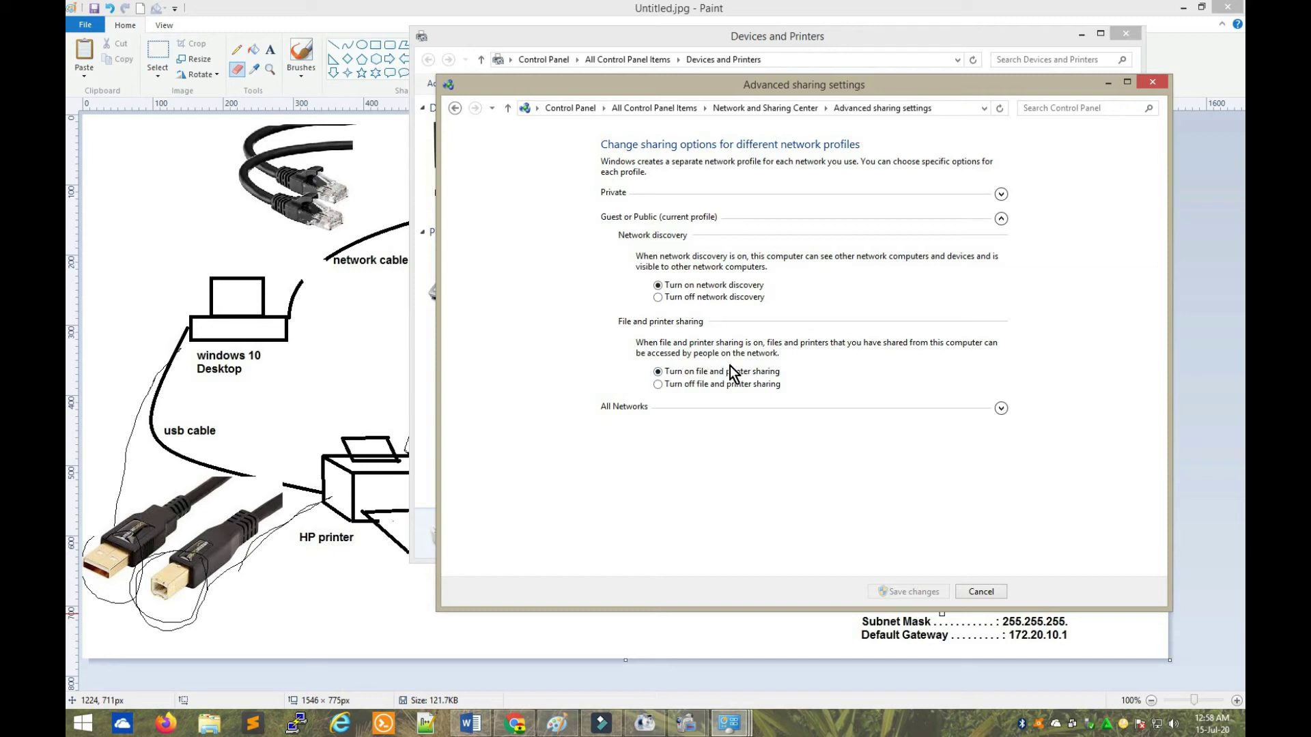
pyautogui.click(659, 384)
pyautogui.click(658, 372)
pyautogui.click(1153, 83)
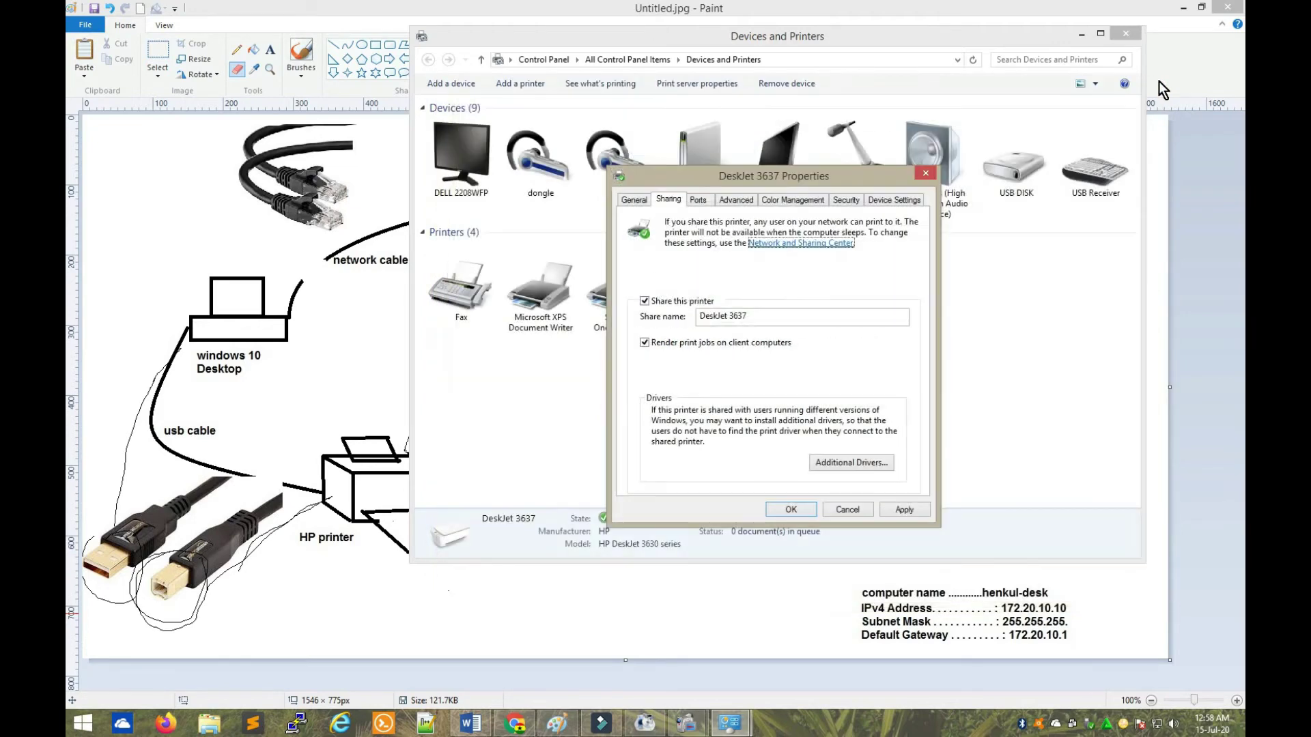
# - Change the printer's share name to DeskJet-3637 and apply the sharing settings
pyautogui.click(732, 316)
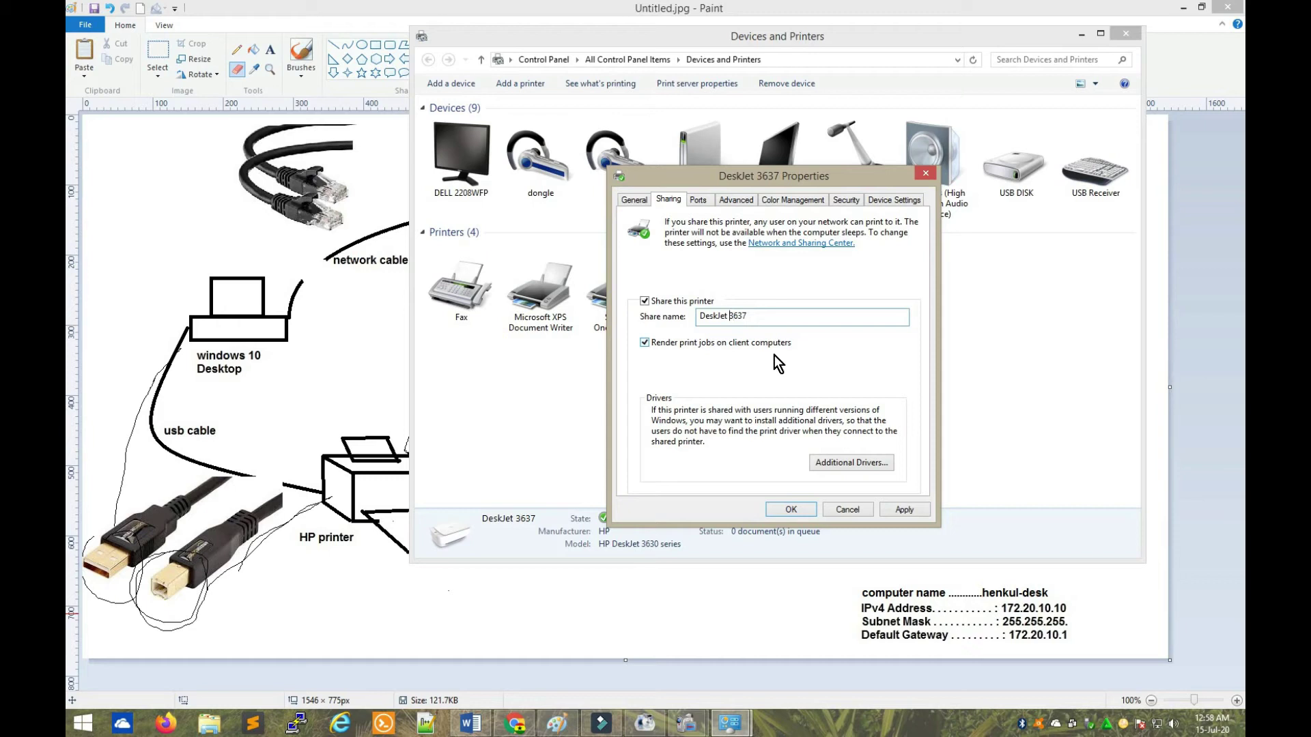
pyautogui.press('BackSpace')
pyautogui.click(903, 511)
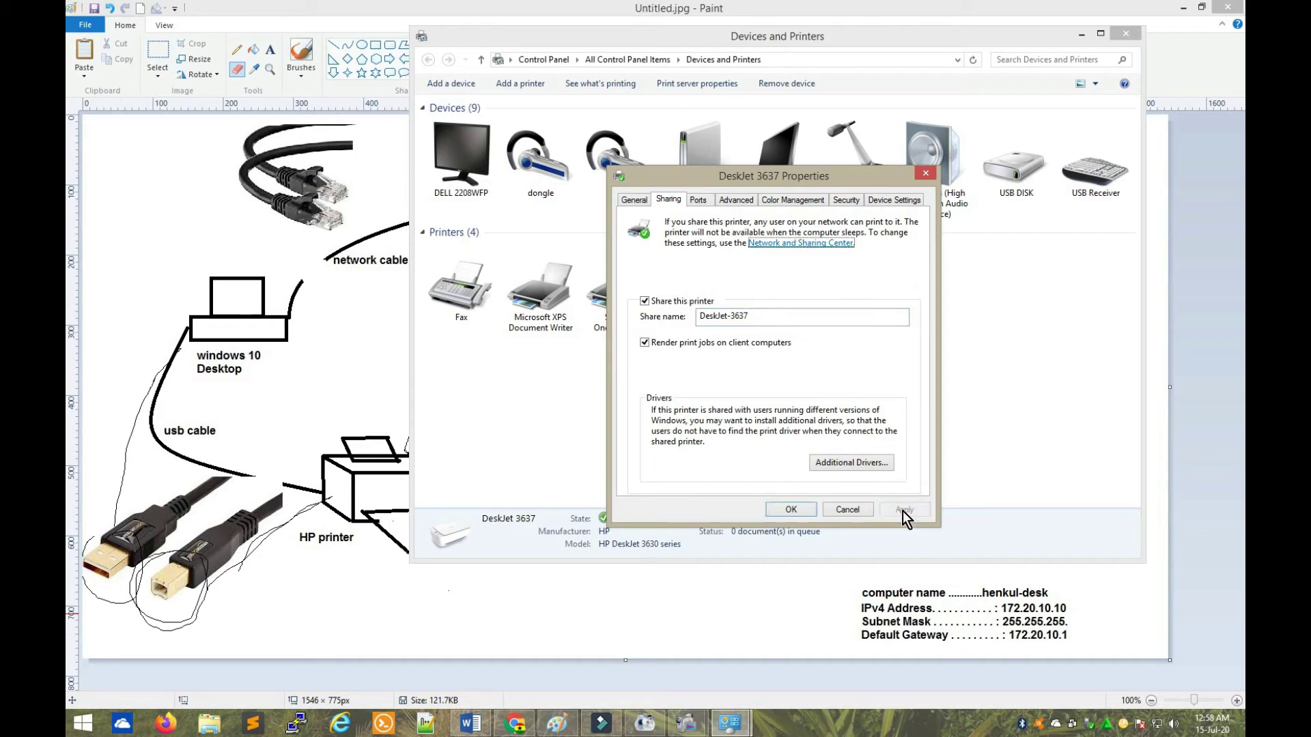
pyautogui.click(791, 510)
# - Recheck the share name in the DeskJet 3637 printer properties and close the Devices and Printers window
pyautogui.moveTo(747, 734)
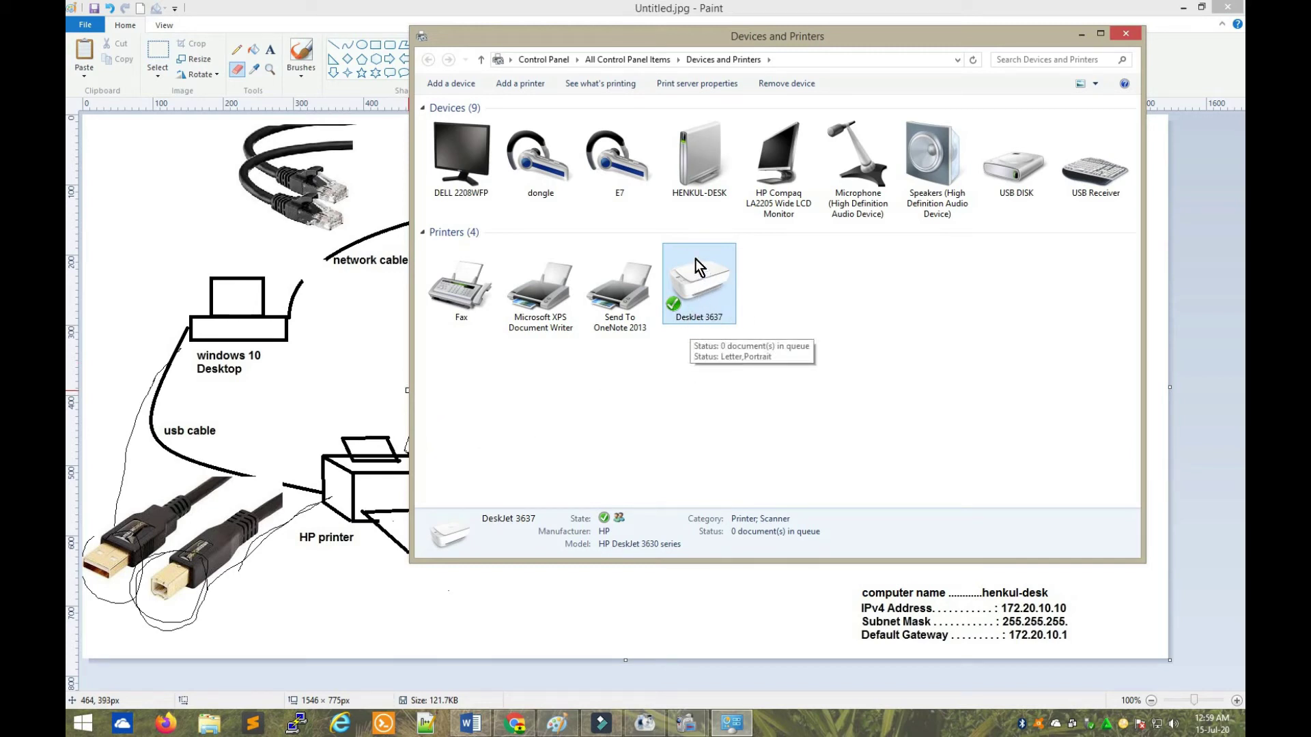
pyautogui.rightClick(696, 281)
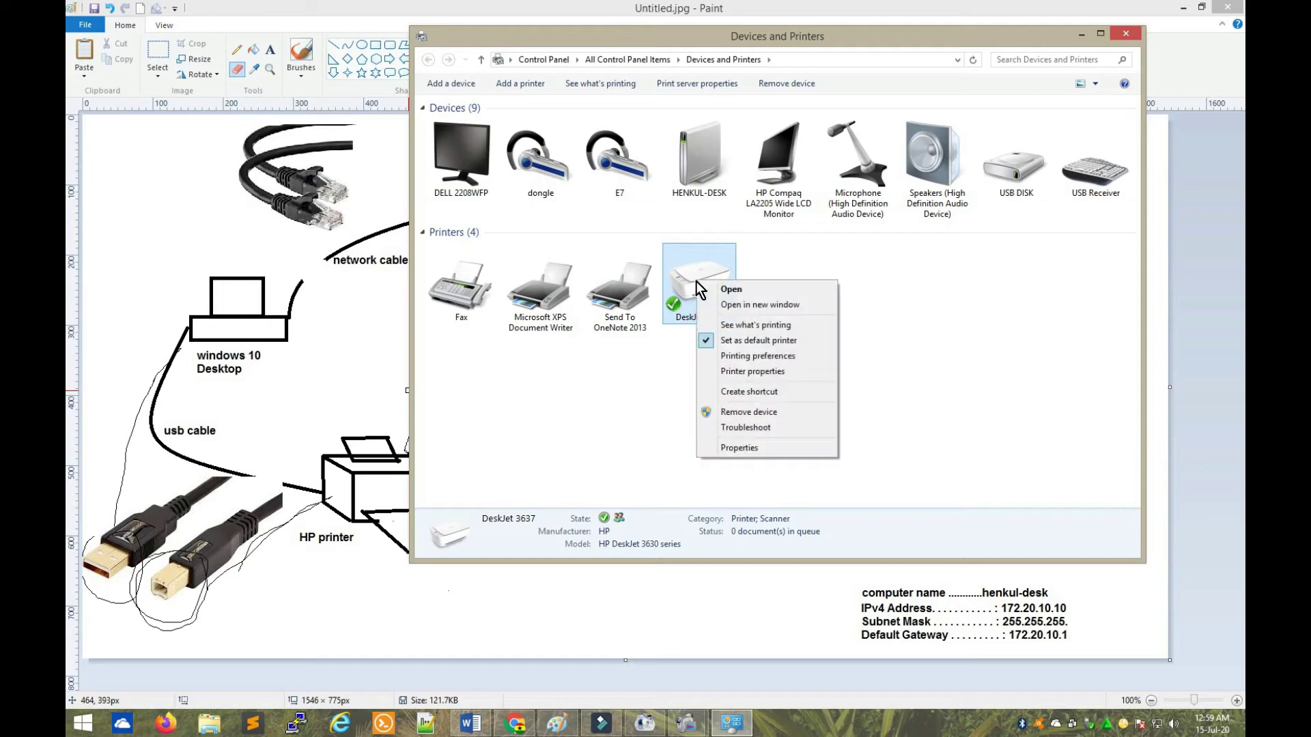
pyautogui.click(756, 372)
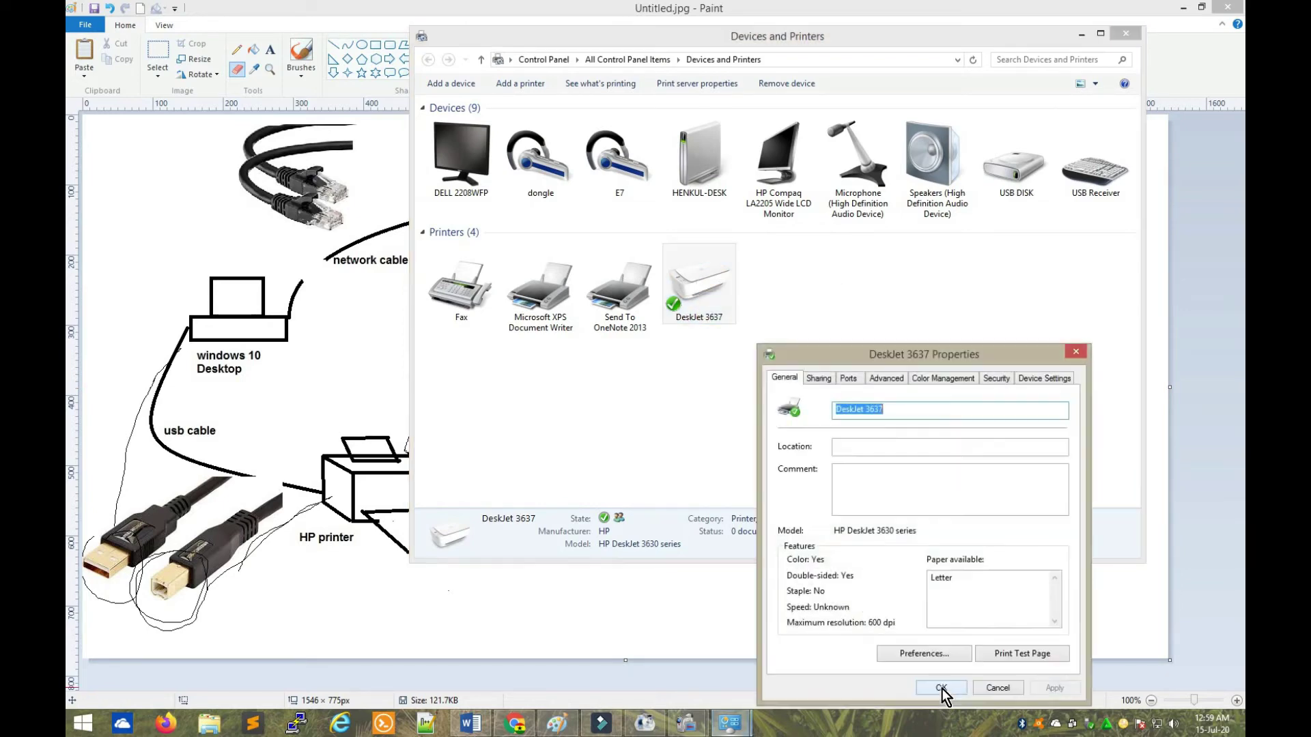
pyautogui.moveTo(884, 354); pyautogui.dragTo(786, 265)
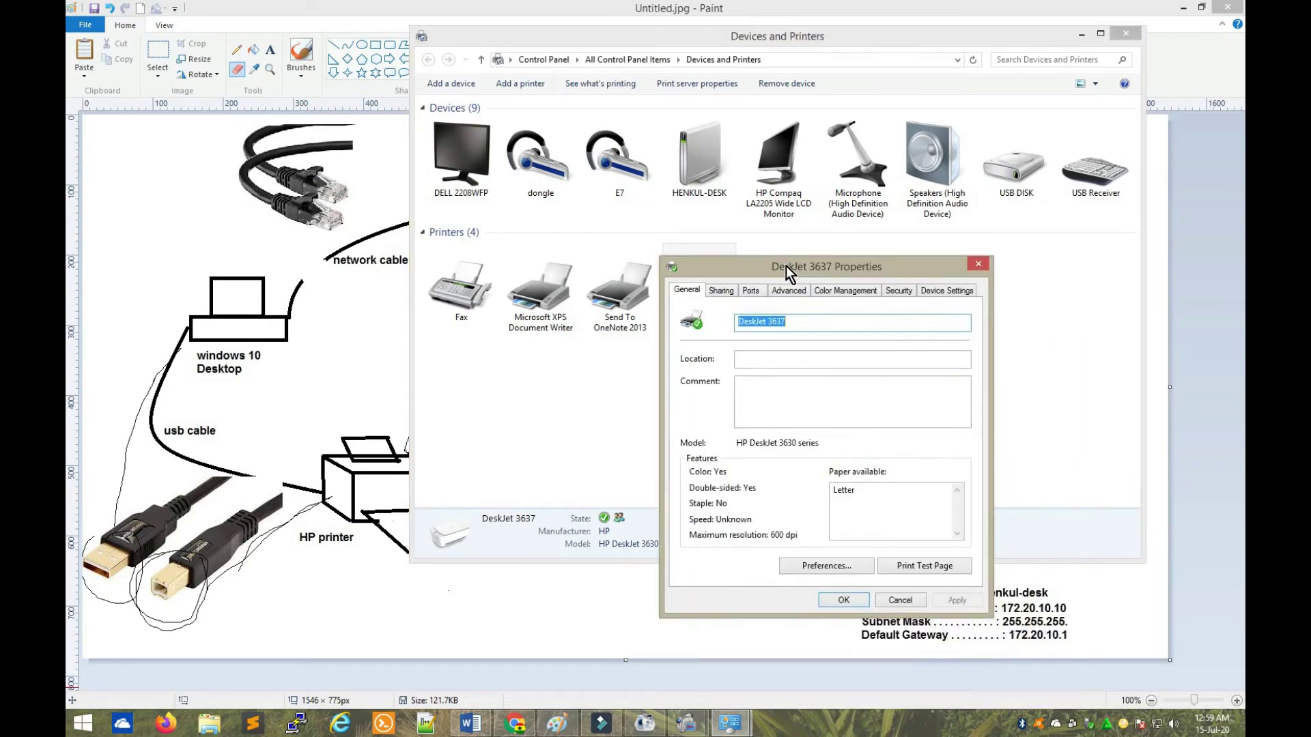
pyautogui.click(804, 318)
pyautogui.click(723, 296)
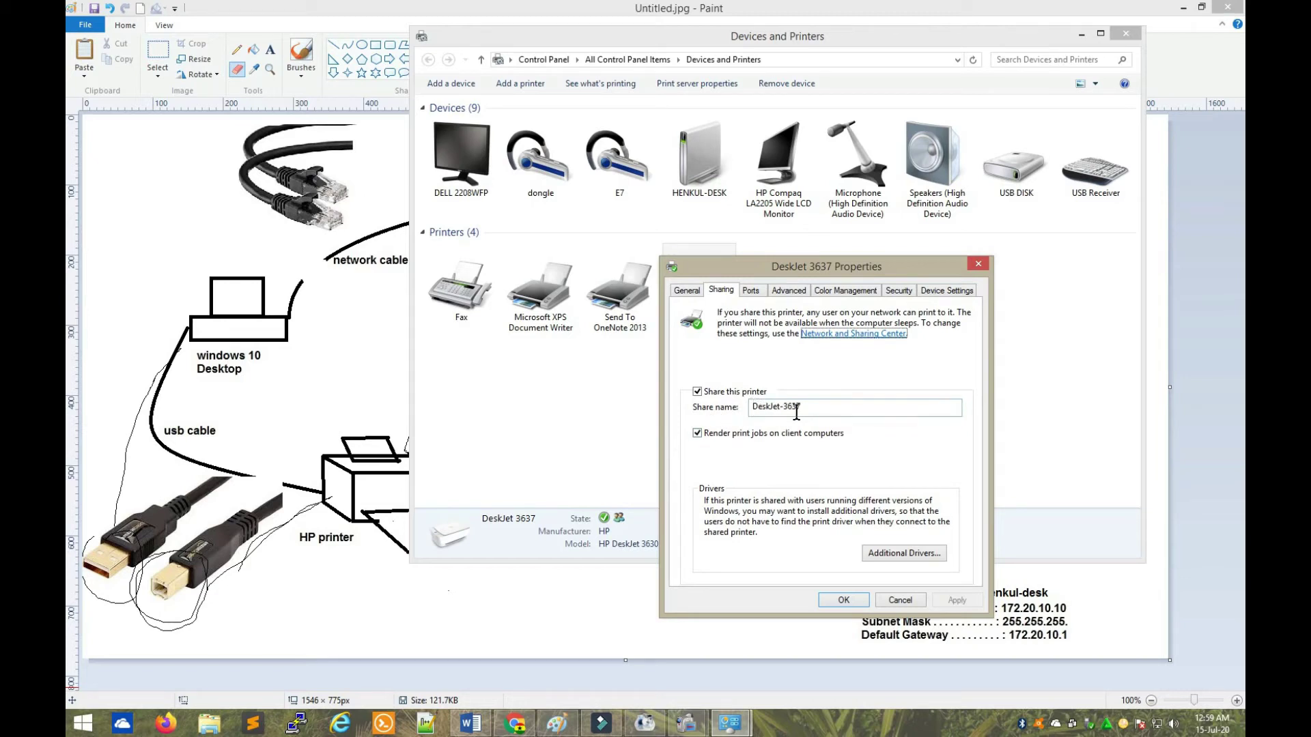
pyautogui.click(842, 600)
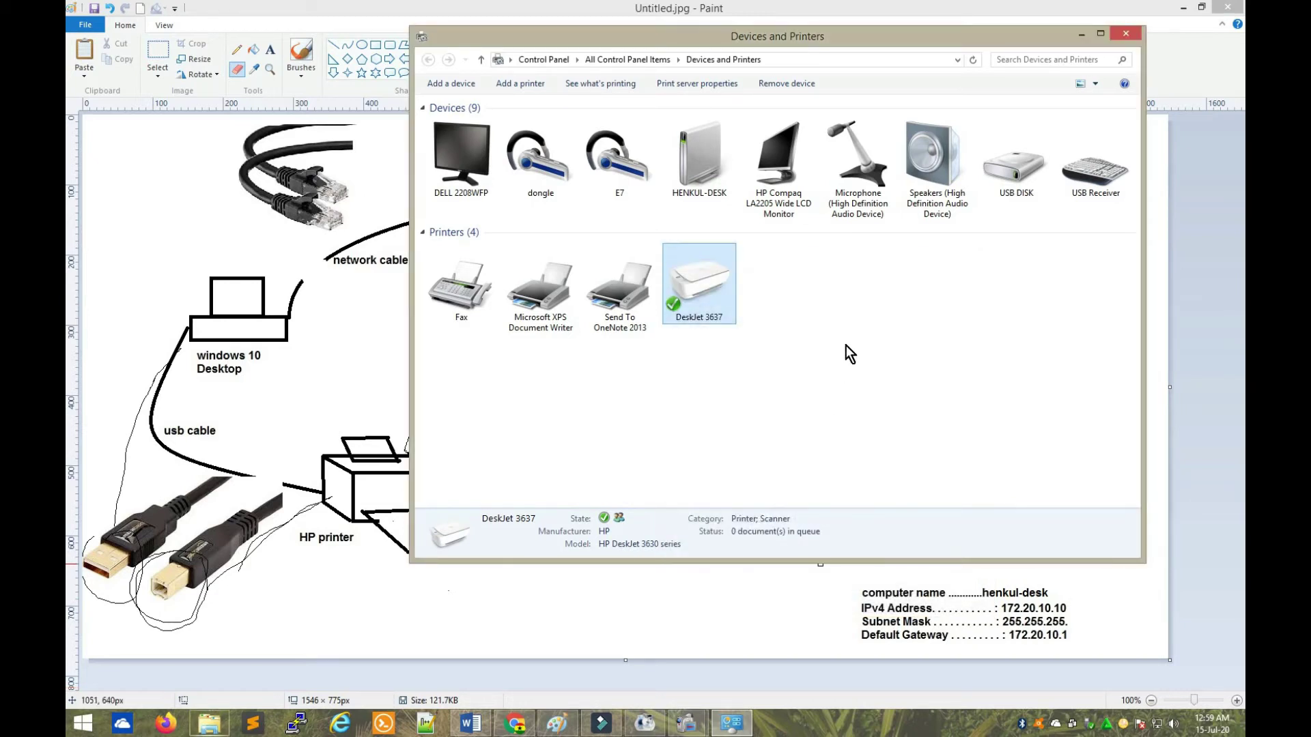
pyautogui.click(1128, 41)
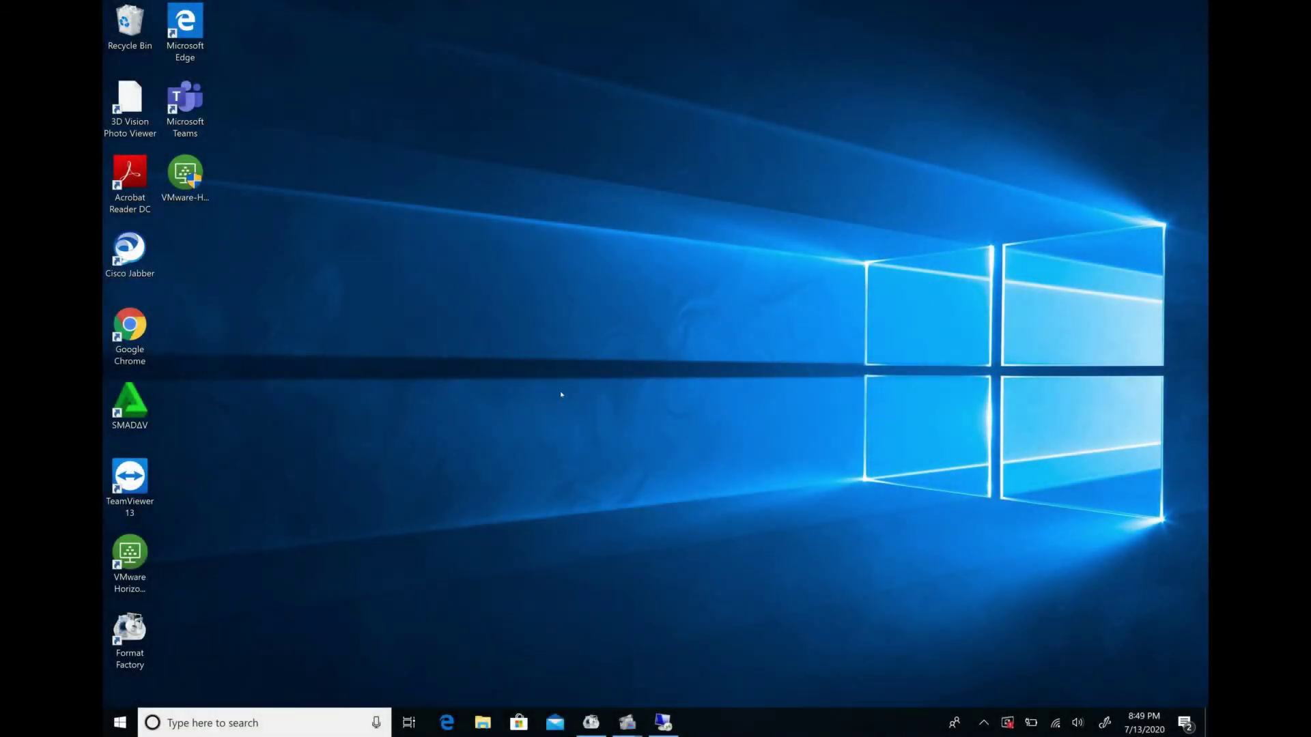
# - On the other Windows 10 computer, open the Printers & scanners settings and start adding a printer or scanner
pyautogui.click(119, 723)
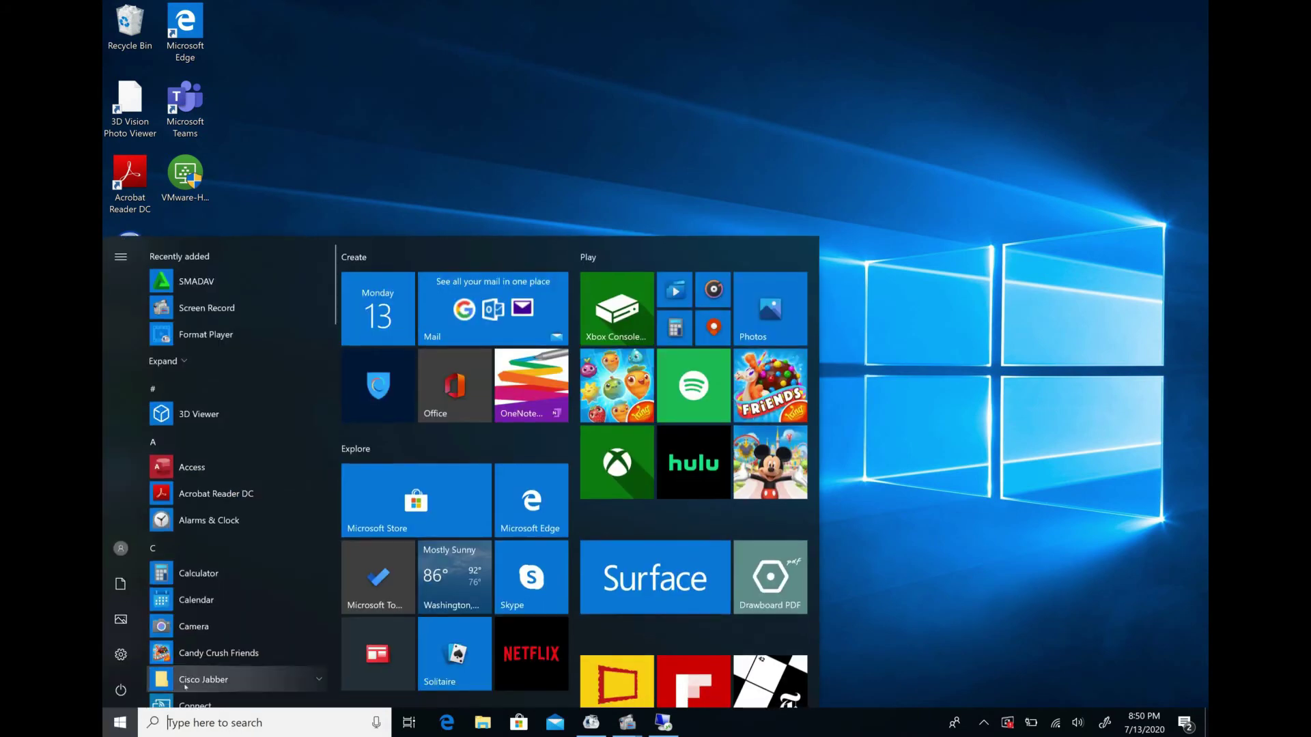
pyautogui.write('print')
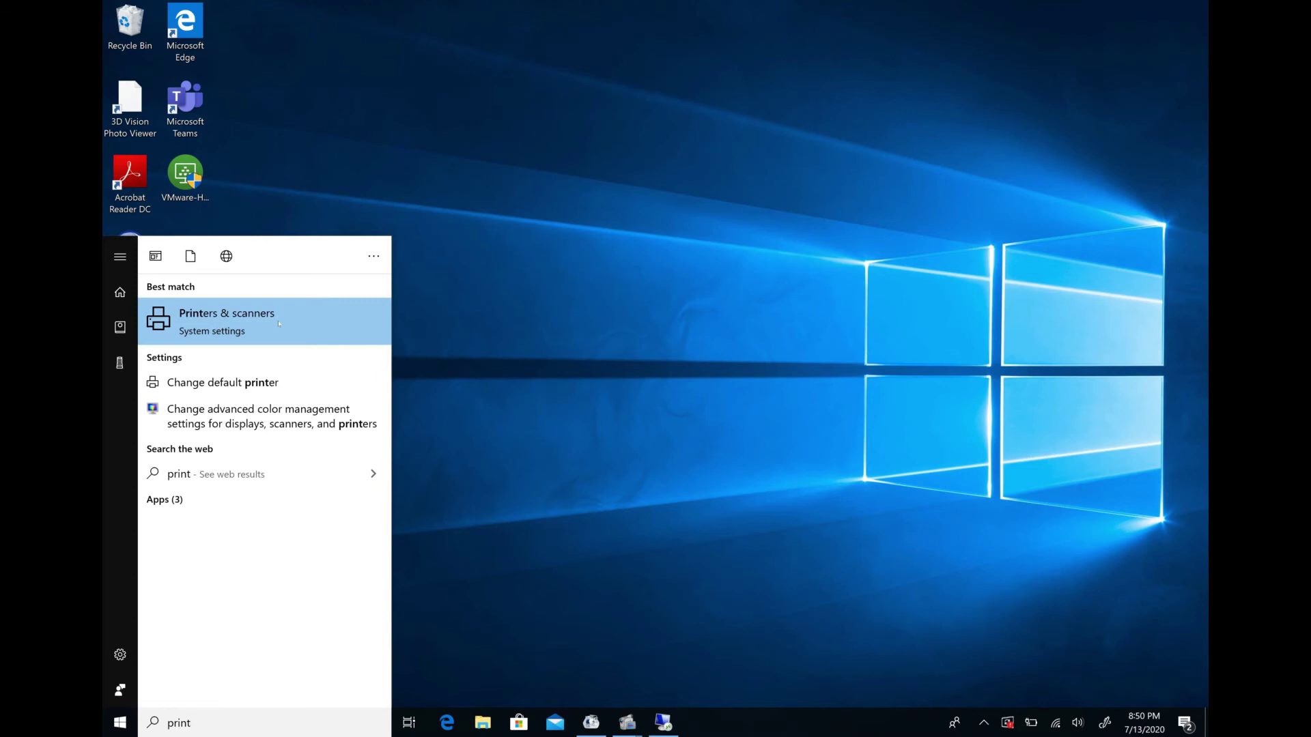
pyautogui.click(245, 316)
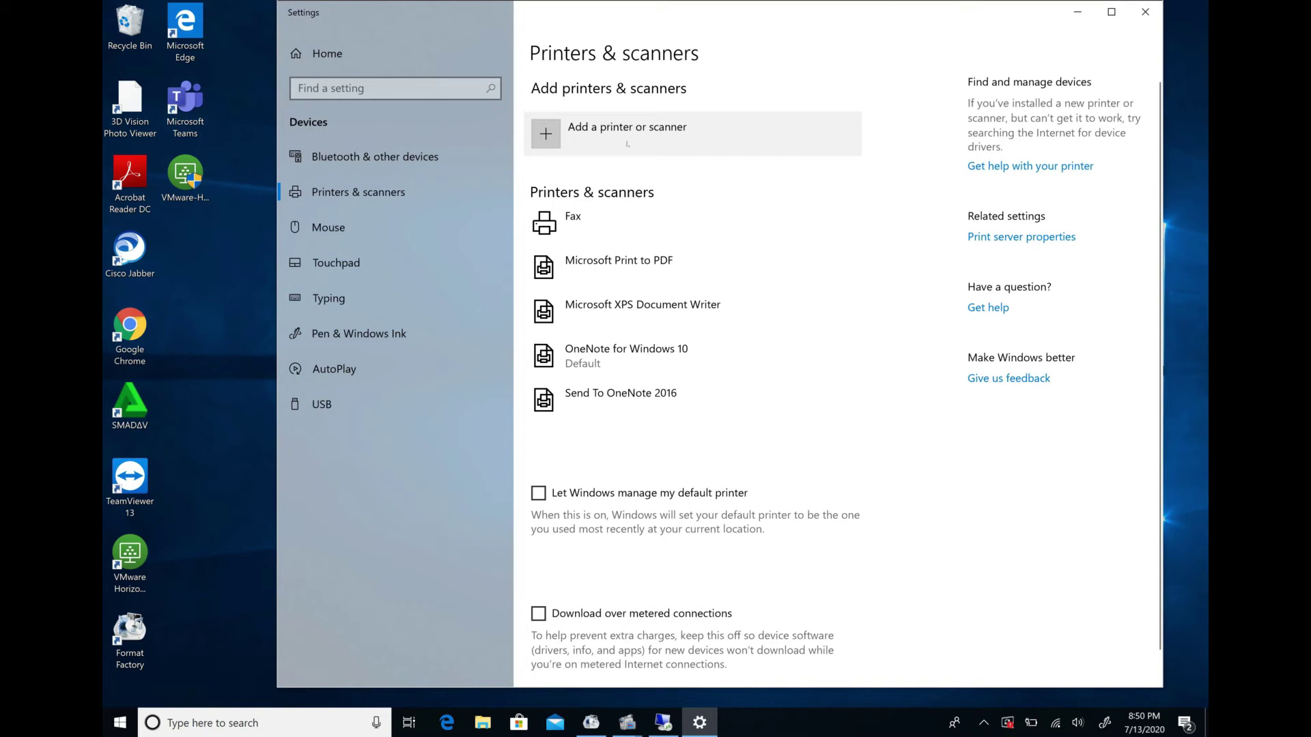
pyautogui.click(622, 136)
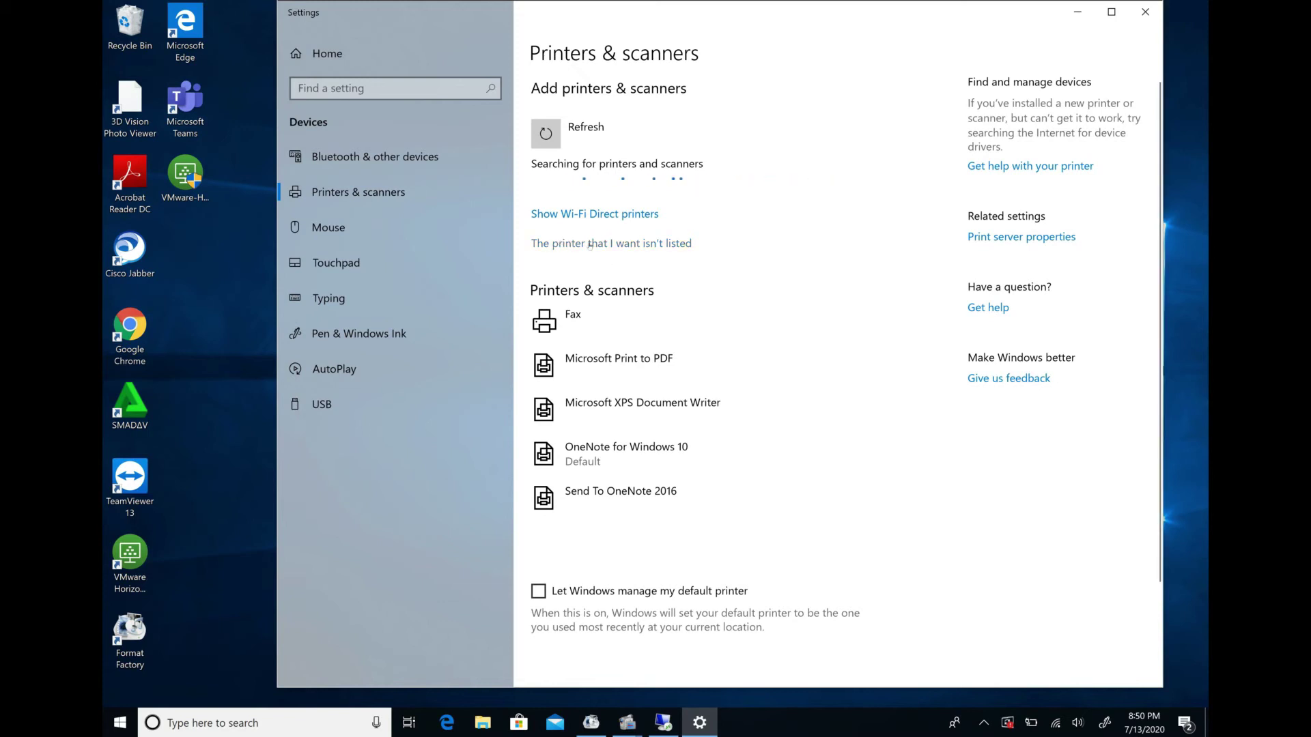
pyautogui.click(645, 243)
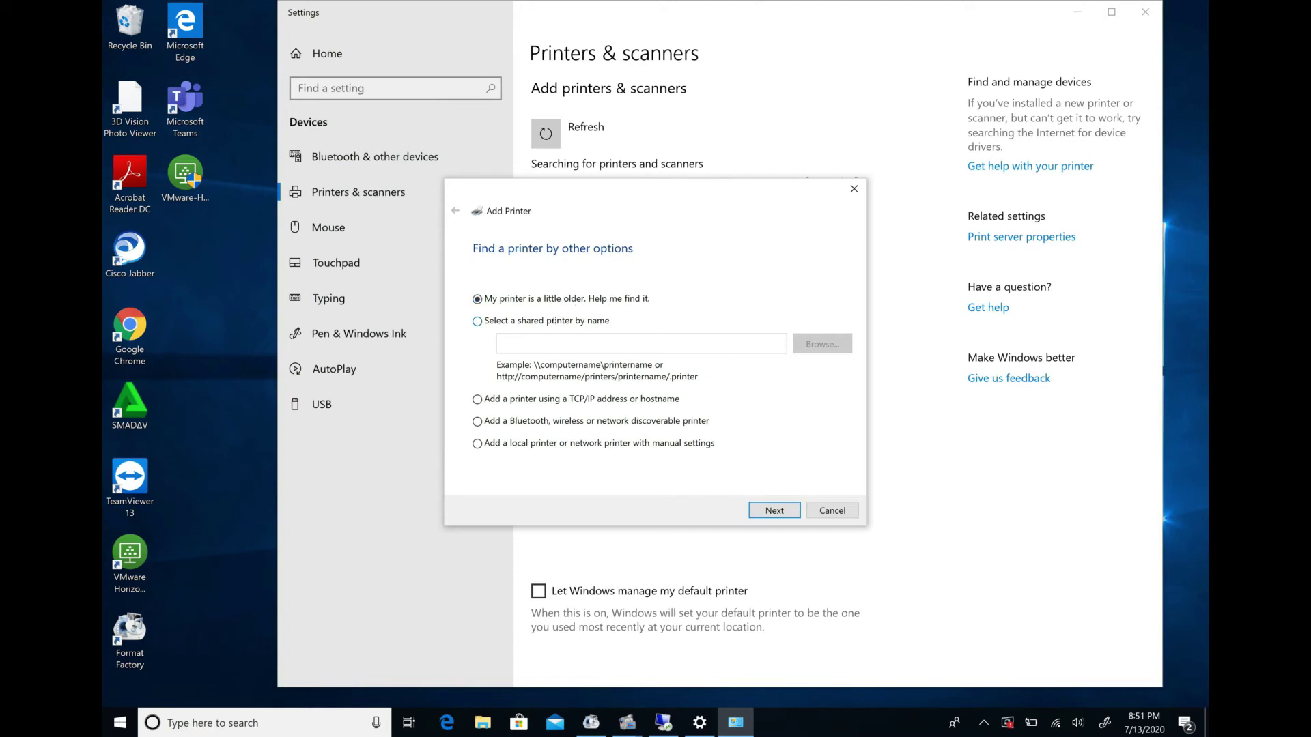
pyautogui.click(477, 321)
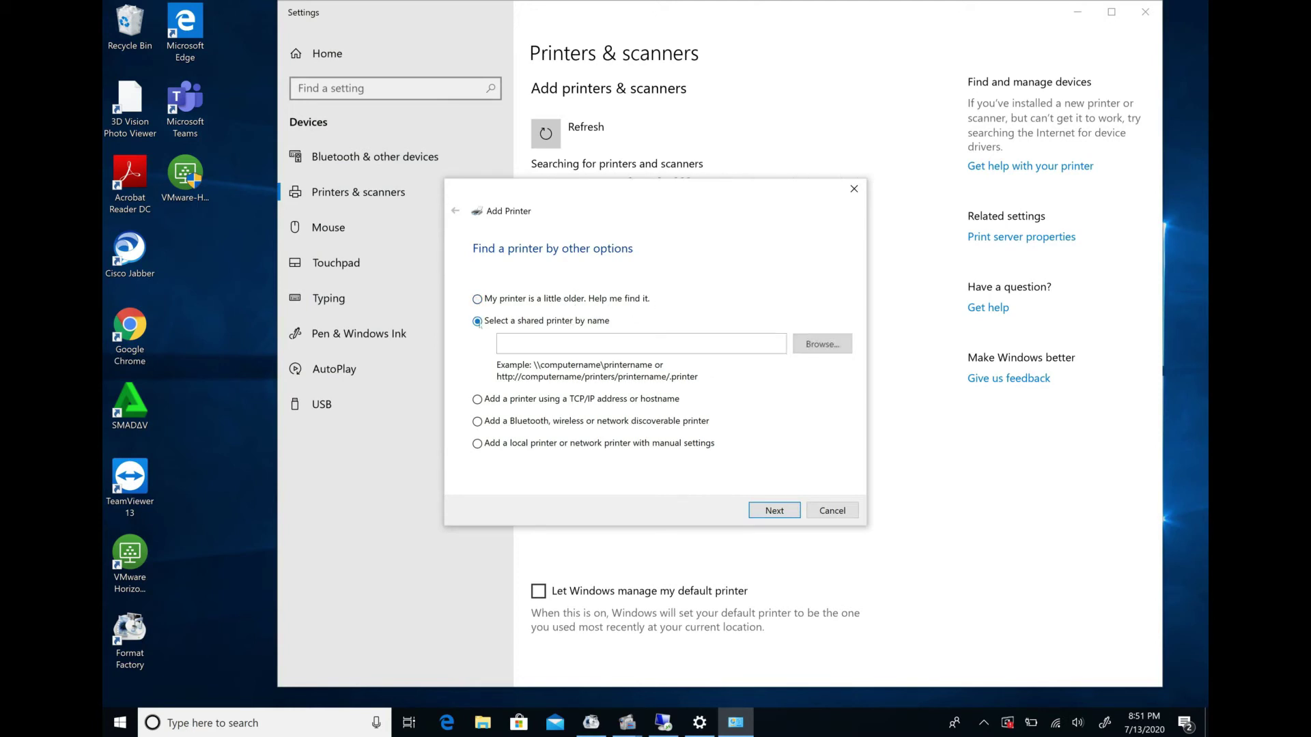
pyautogui.click(519, 336)
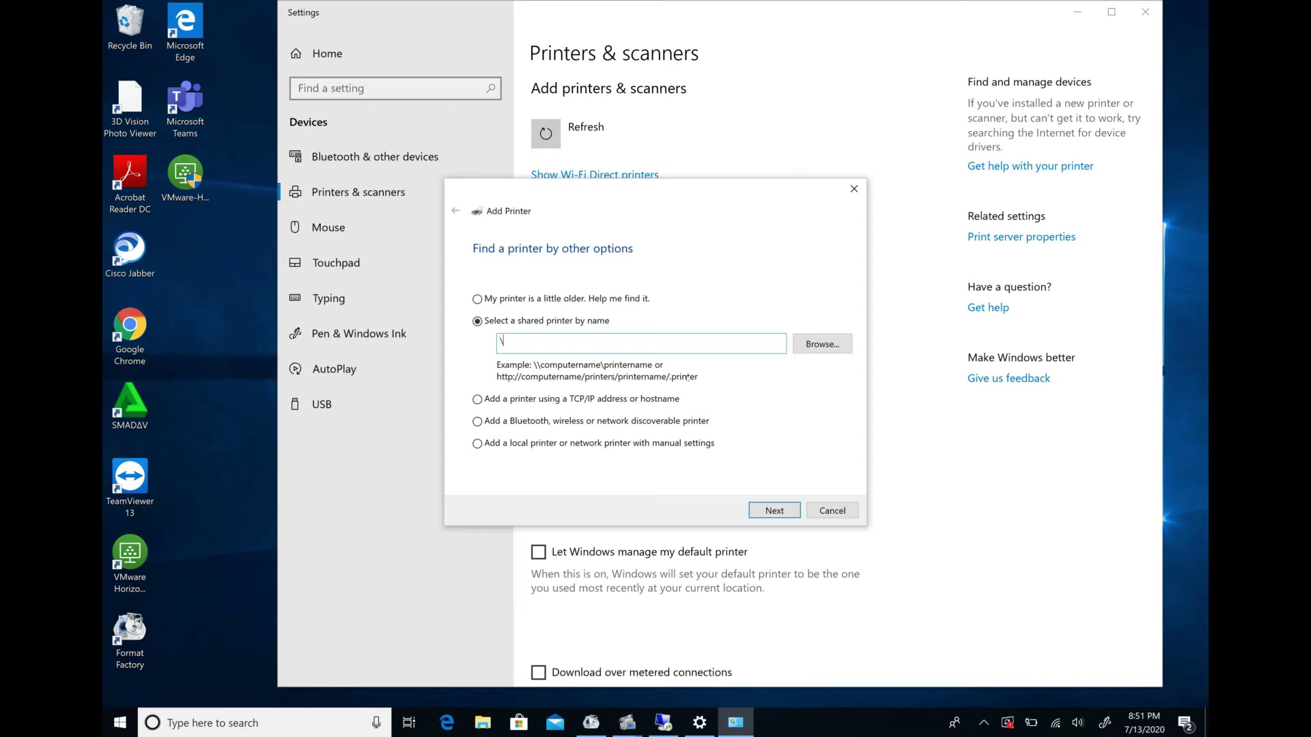
pyautogui.write('\\')
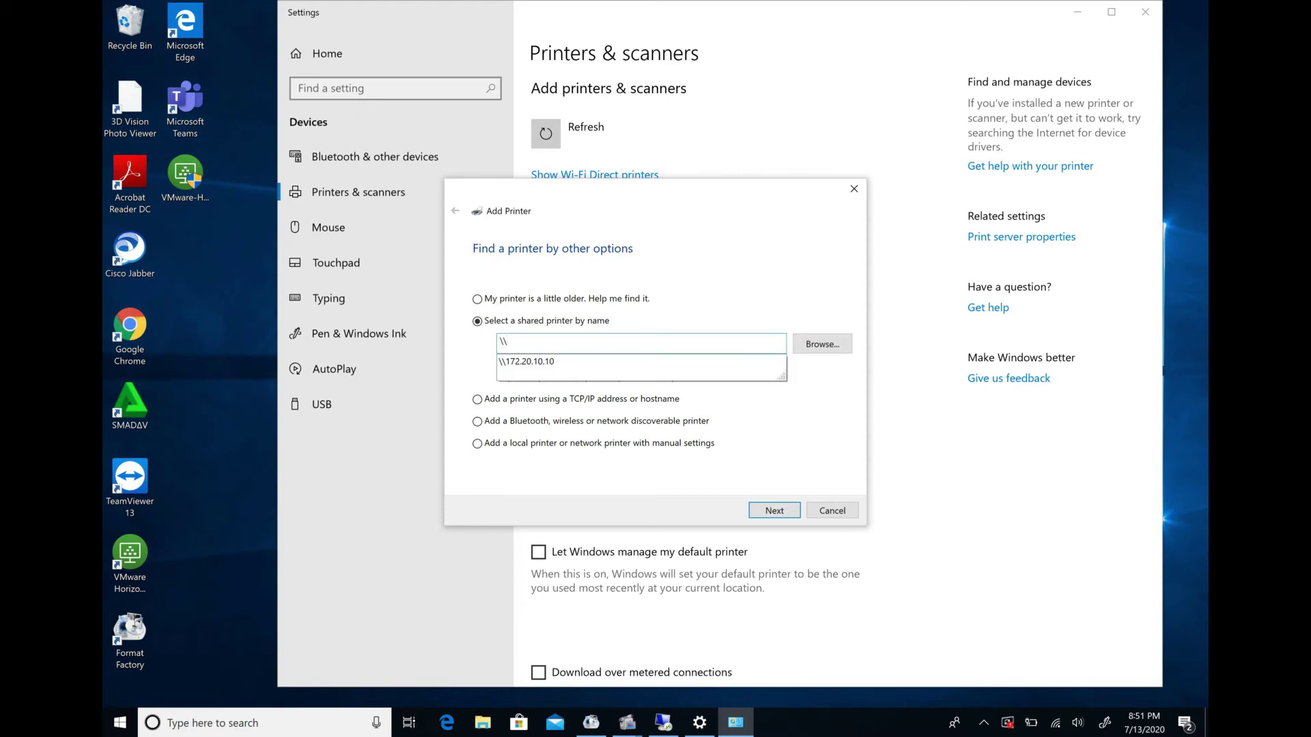
pyautogui.write('henkul-desk\\')
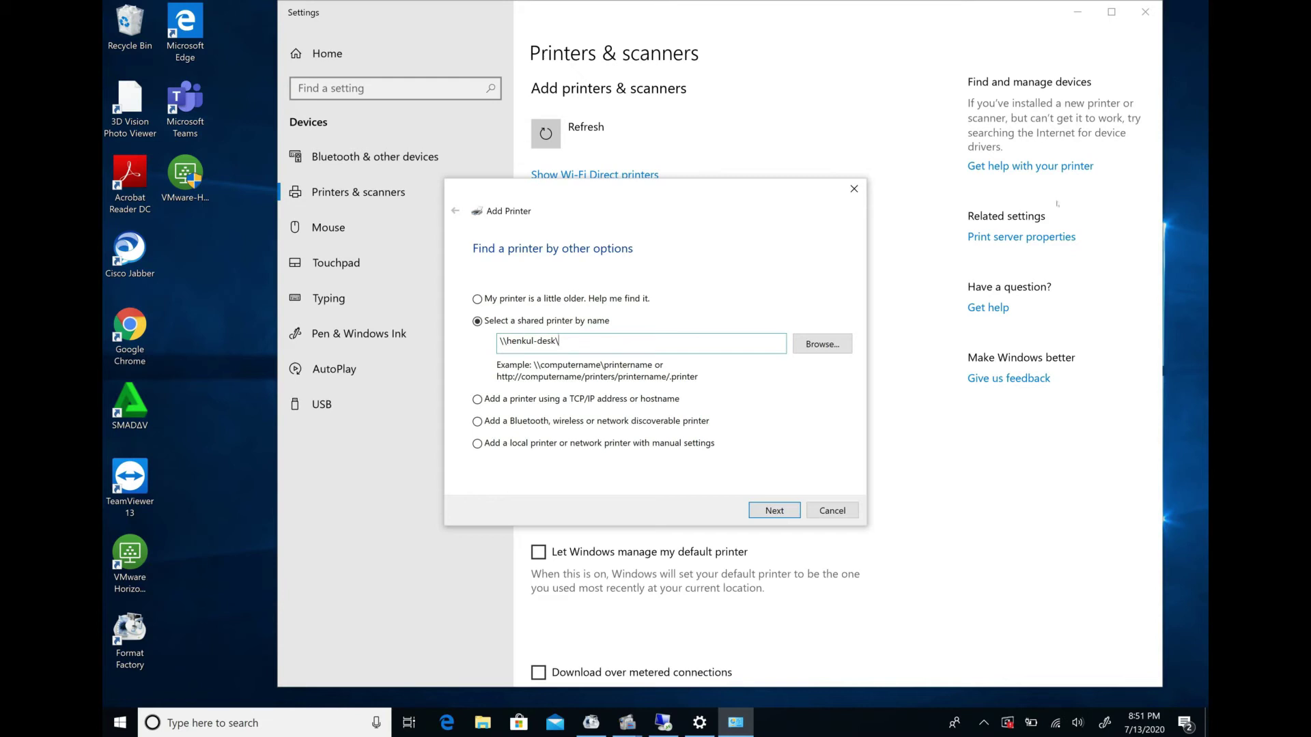
pyautogui.click(854, 189)
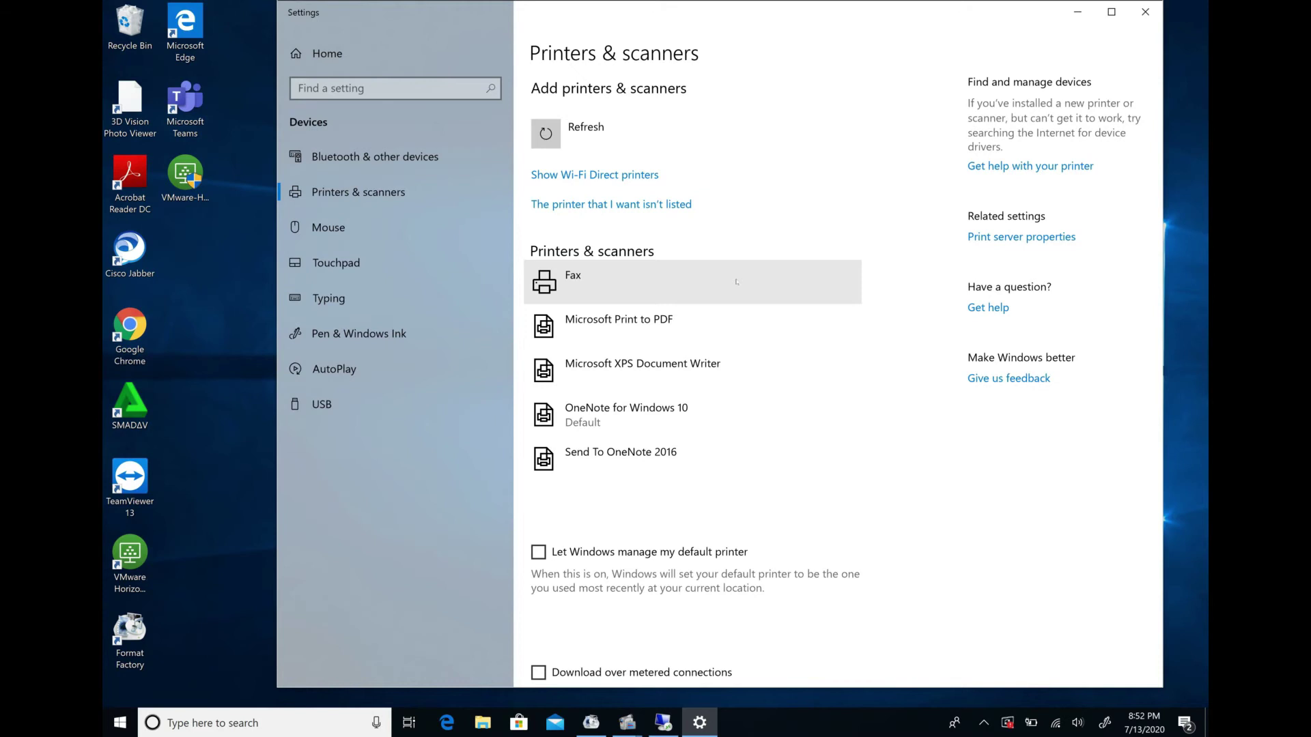
# - Open the network location \\henkul-desk through the Run dialog
pyautogui.press('super+r')
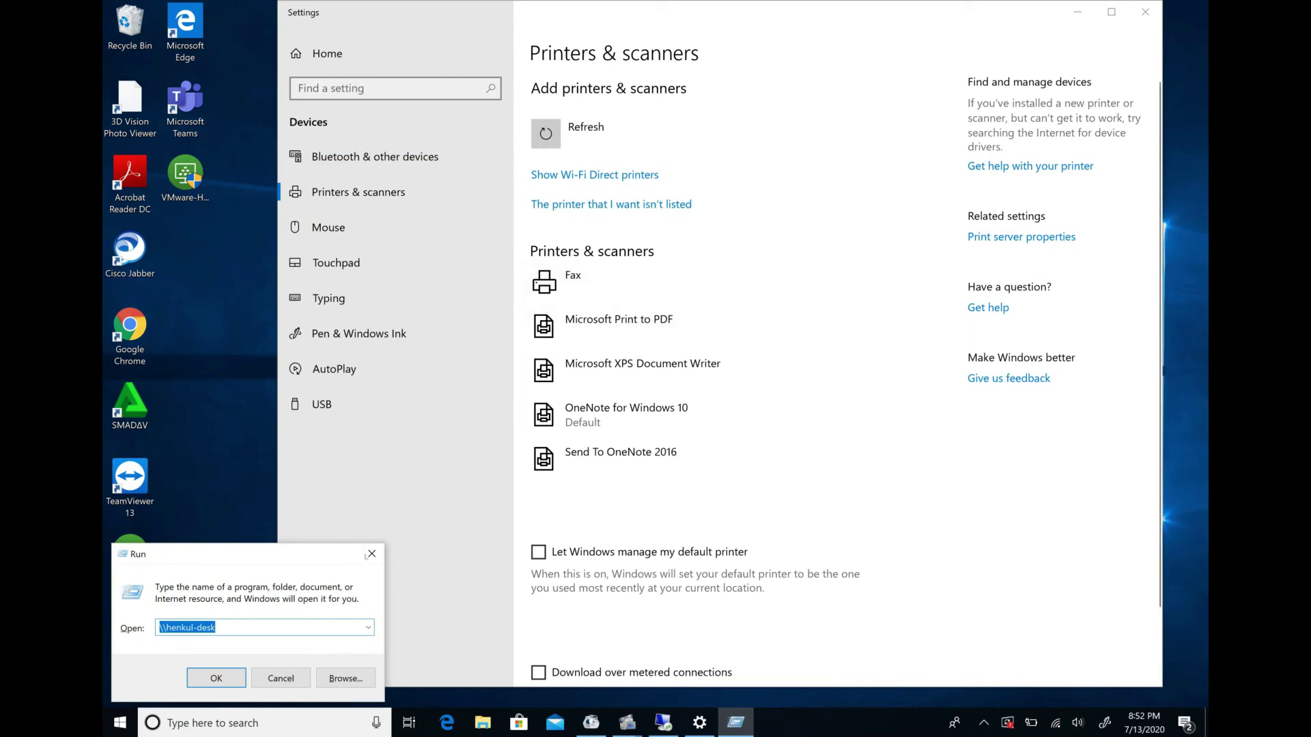
pyautogui.moveTo(289, 557); pyautogui.dragTo(663, 250)
pyautogui.click(614, 319)
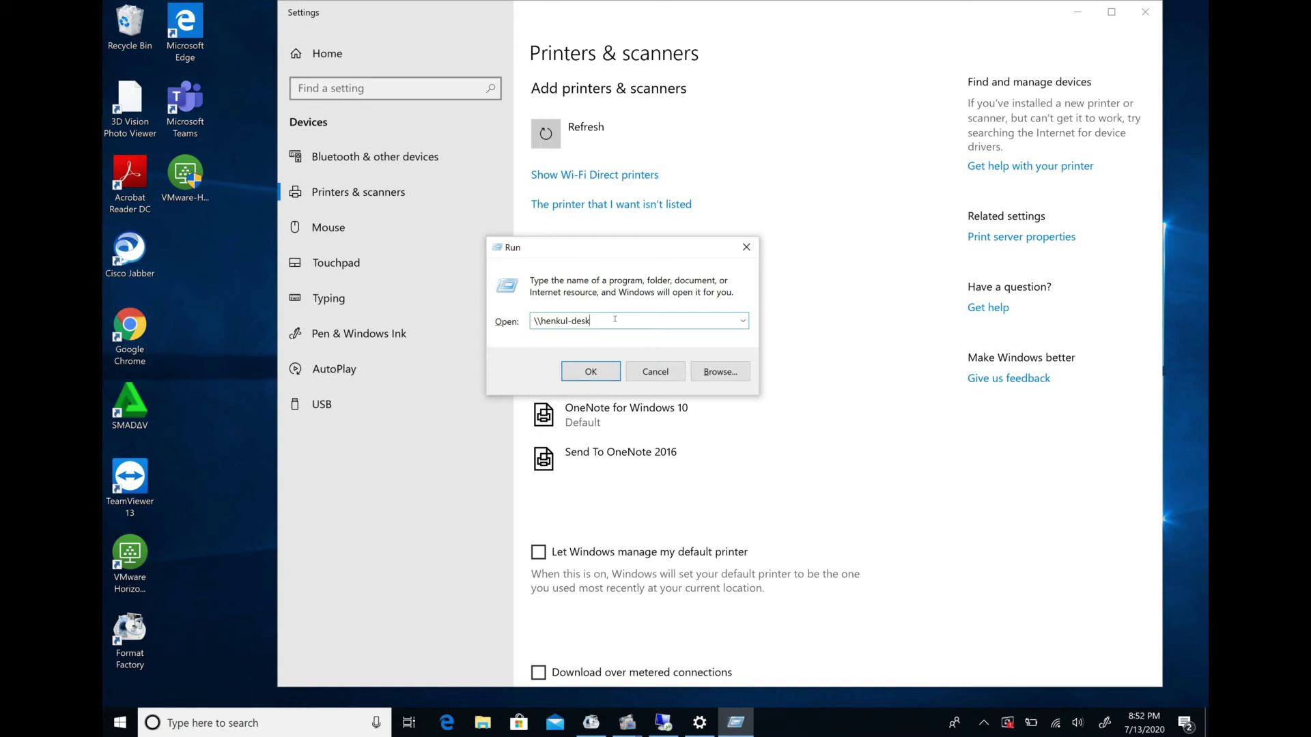
pyautogui.press('Return')
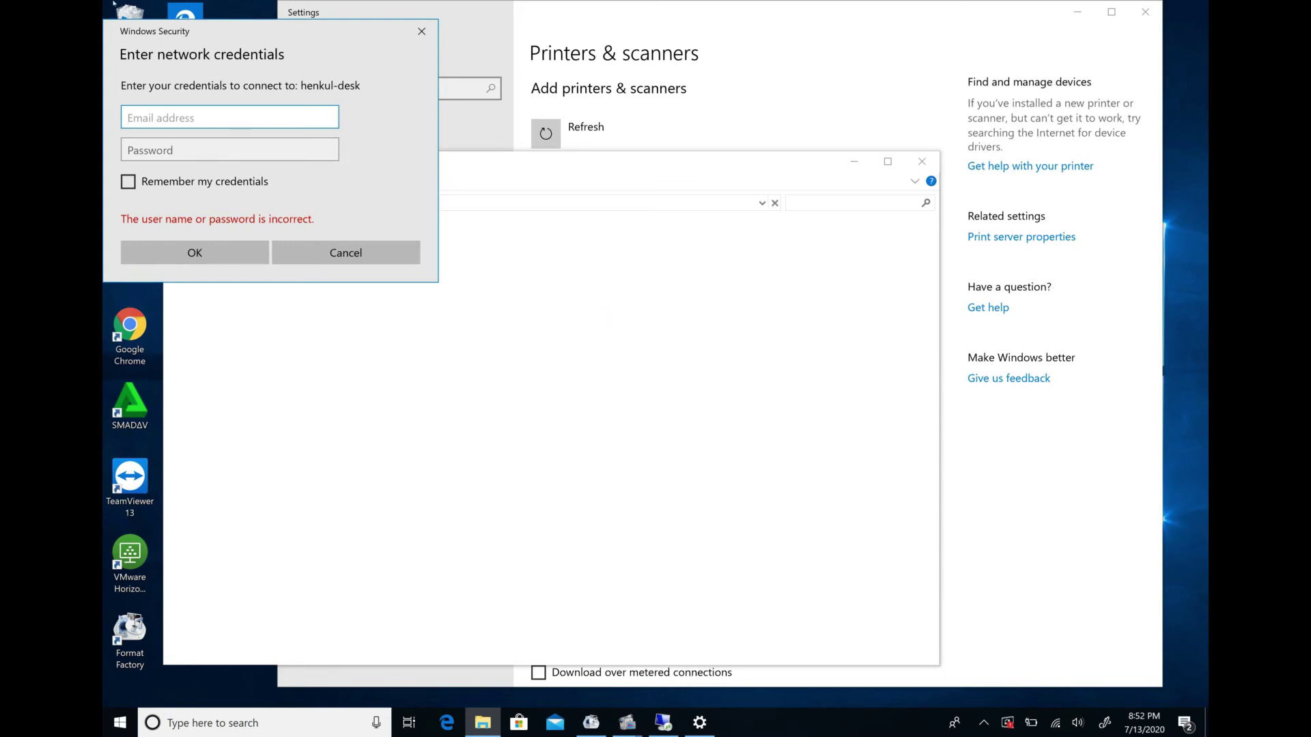
# - Sign in to henkul-desk with the account's user name and password, and have the credentials remembered
pyautogui.moveTo(241, 31); pyautogui.dragTo(593, 184)
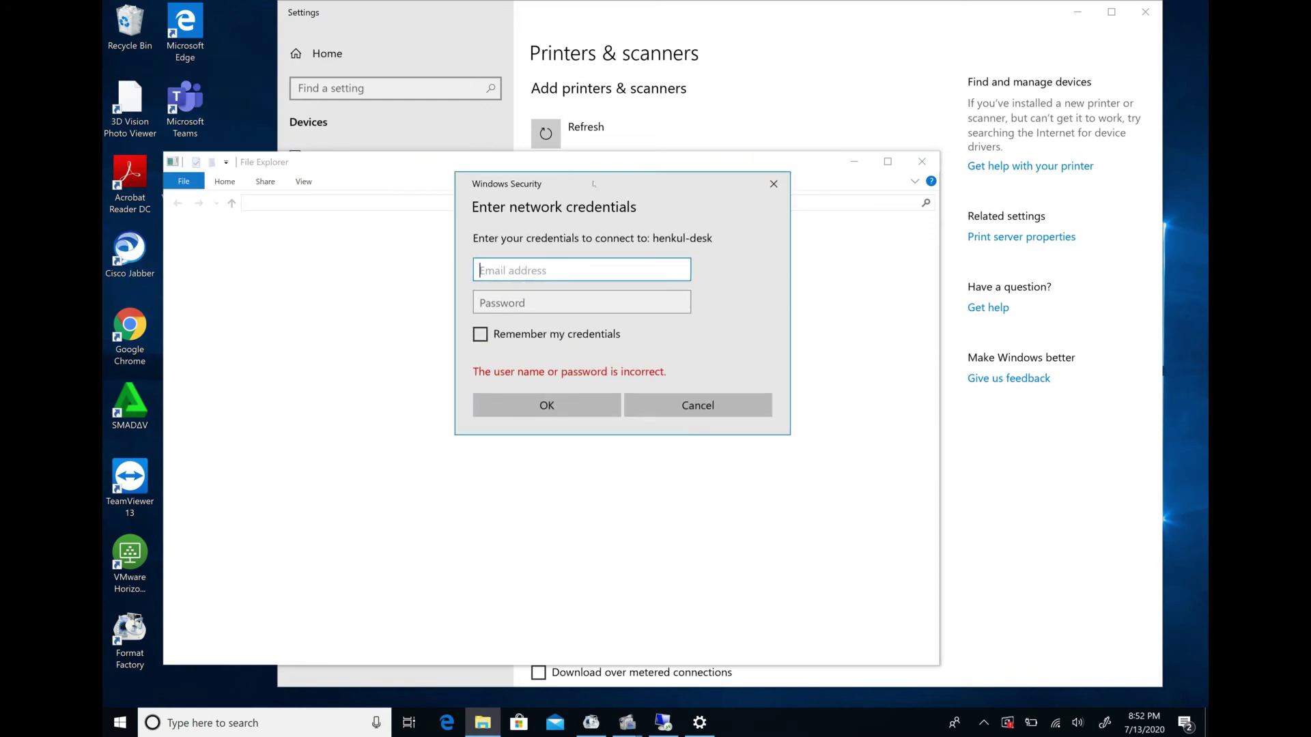
pyautogui.write('henry')
pyautogui.press('Tab')
pyautogui.write('••••••••')
pyautogui.press('BackSpace')
pyautogui.press('BackSpace')
pyautogui.press('BackSpace')
pyautogui.press('BackSpace')
pyautogui.press('BackSpace')
pyautogui.press('BackSpace')
pyautogui.press('BackSpace')
pyautogui.press('BackSpace')
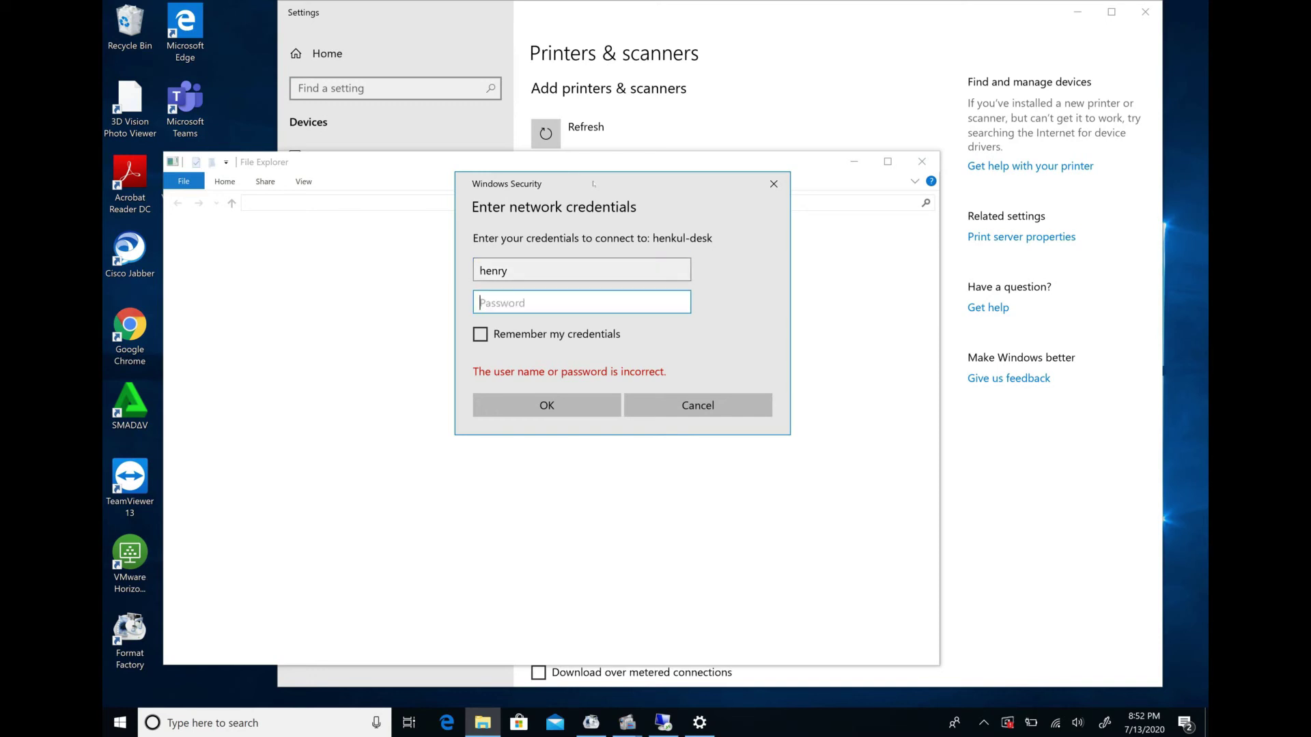
pyautogui.write('•••••••••••')
pyautogui.click(480, 334)
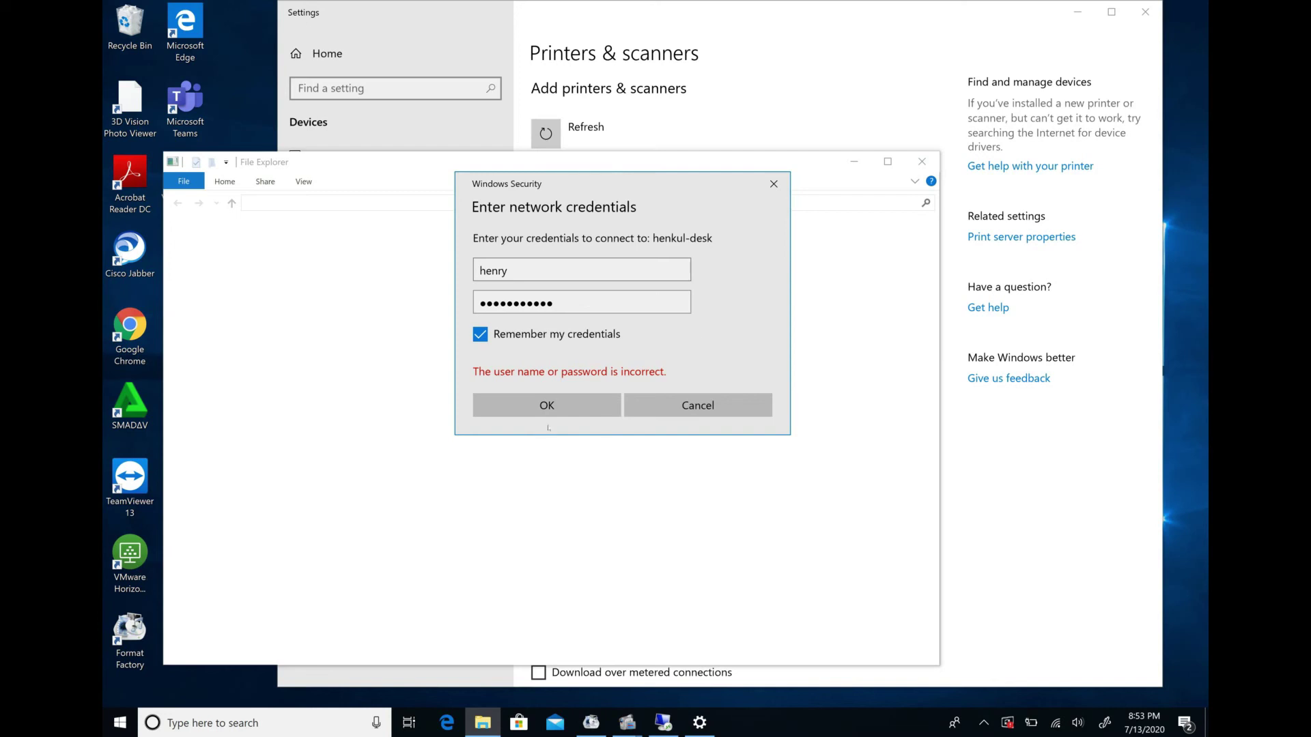
pyautogui.click(557, 407)
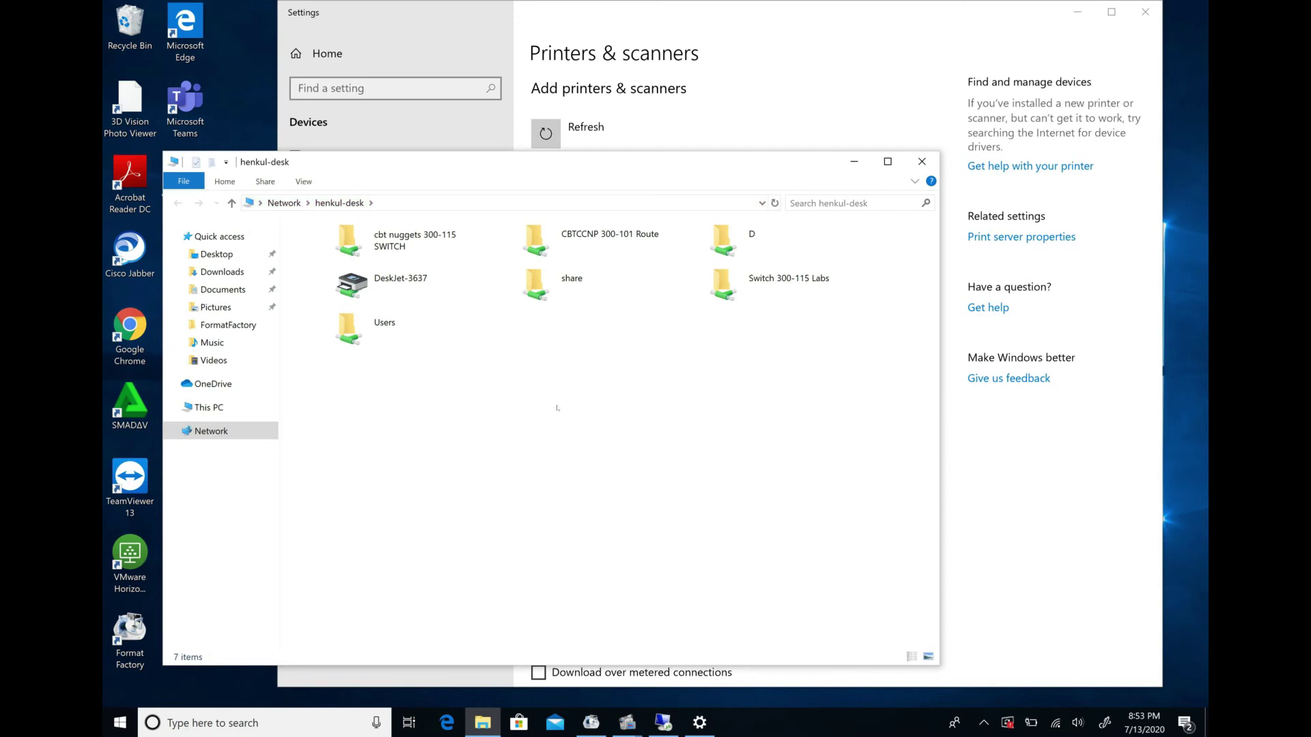
# - Locate the shared printer DeskJet-3637 among the shared resources of henkul-desk
pyautogui.rightClick(596, 446)
pyautogui.click(574, 504)
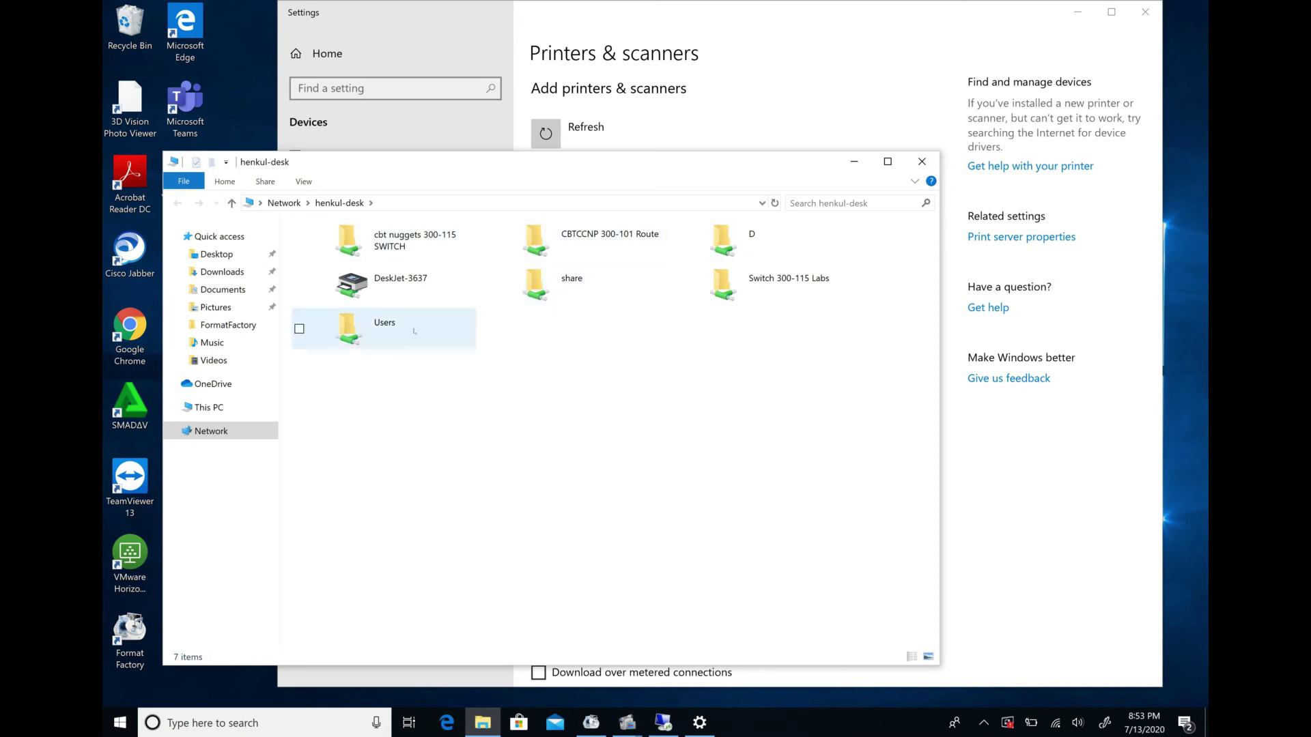
pyautogui.click(382, 285)
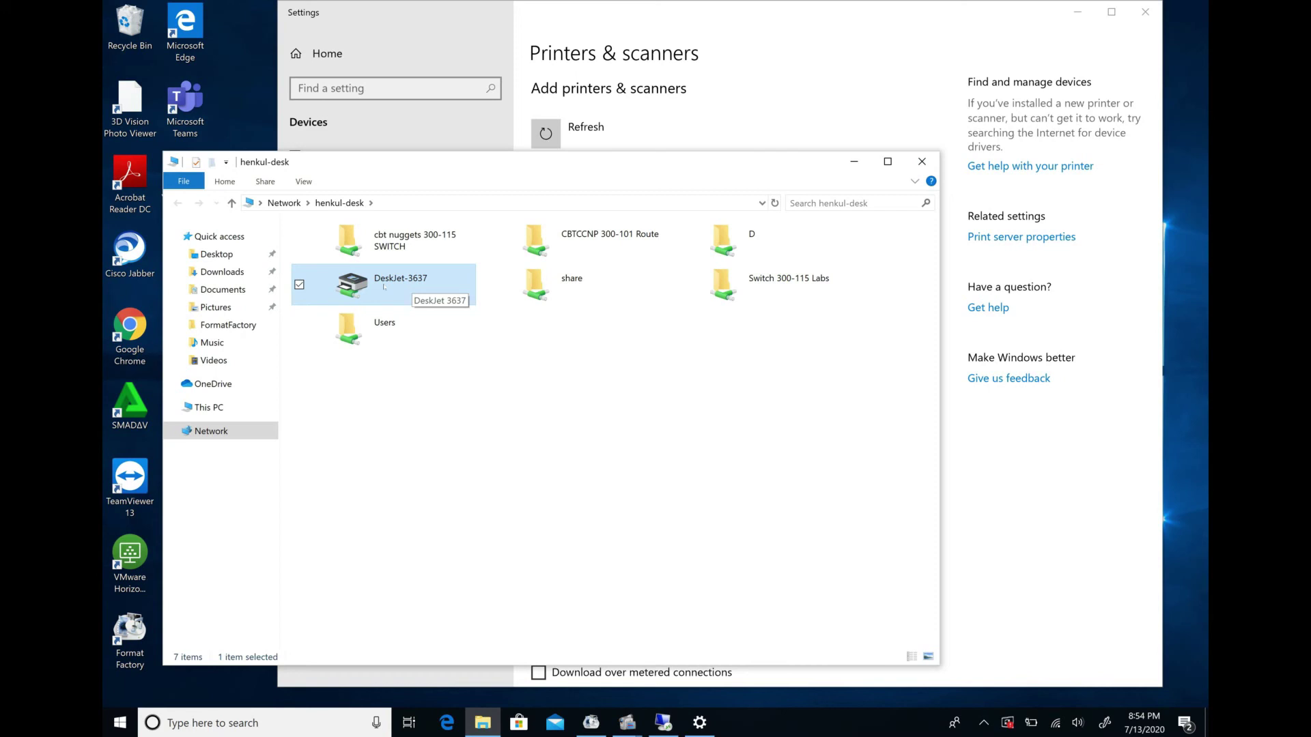
# - Add the unlisted printer as a shared printer by name, using \\henkul-desk\DeskJet 3637
pyautogui.click(569, 145)
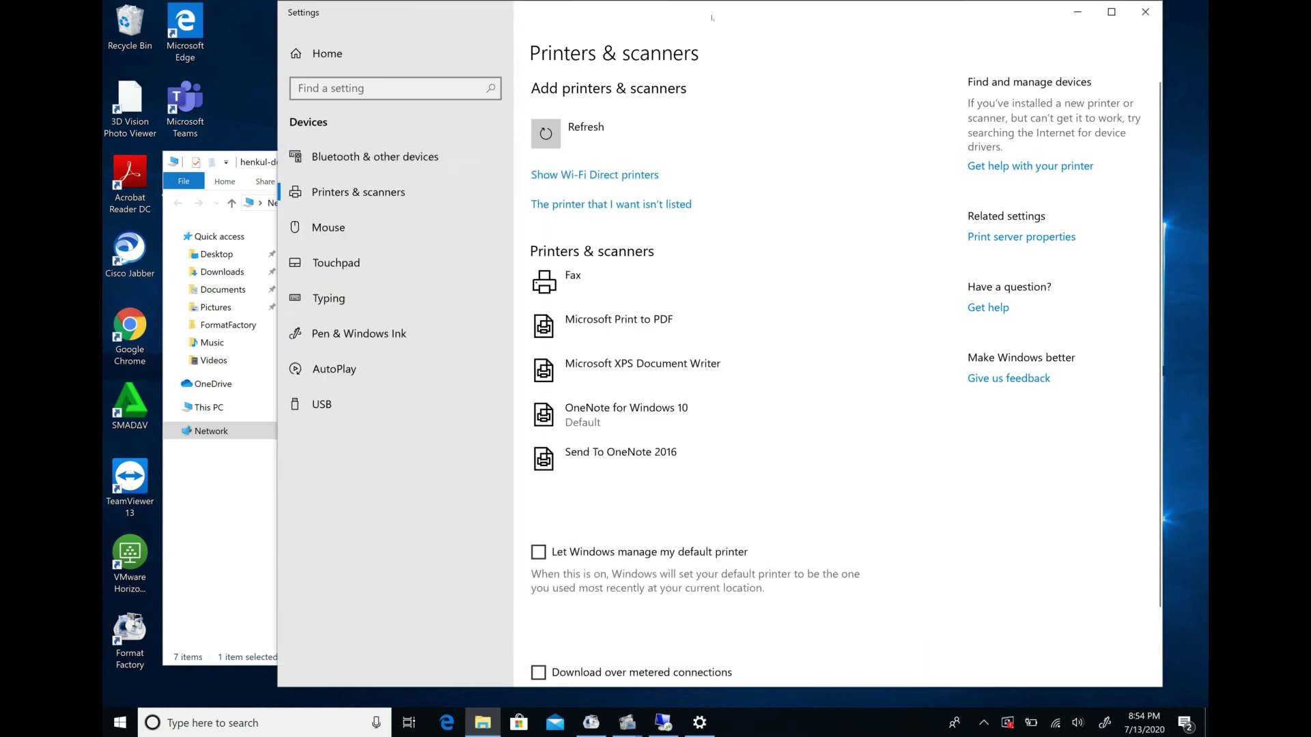
pyautogui.click(595, 207)
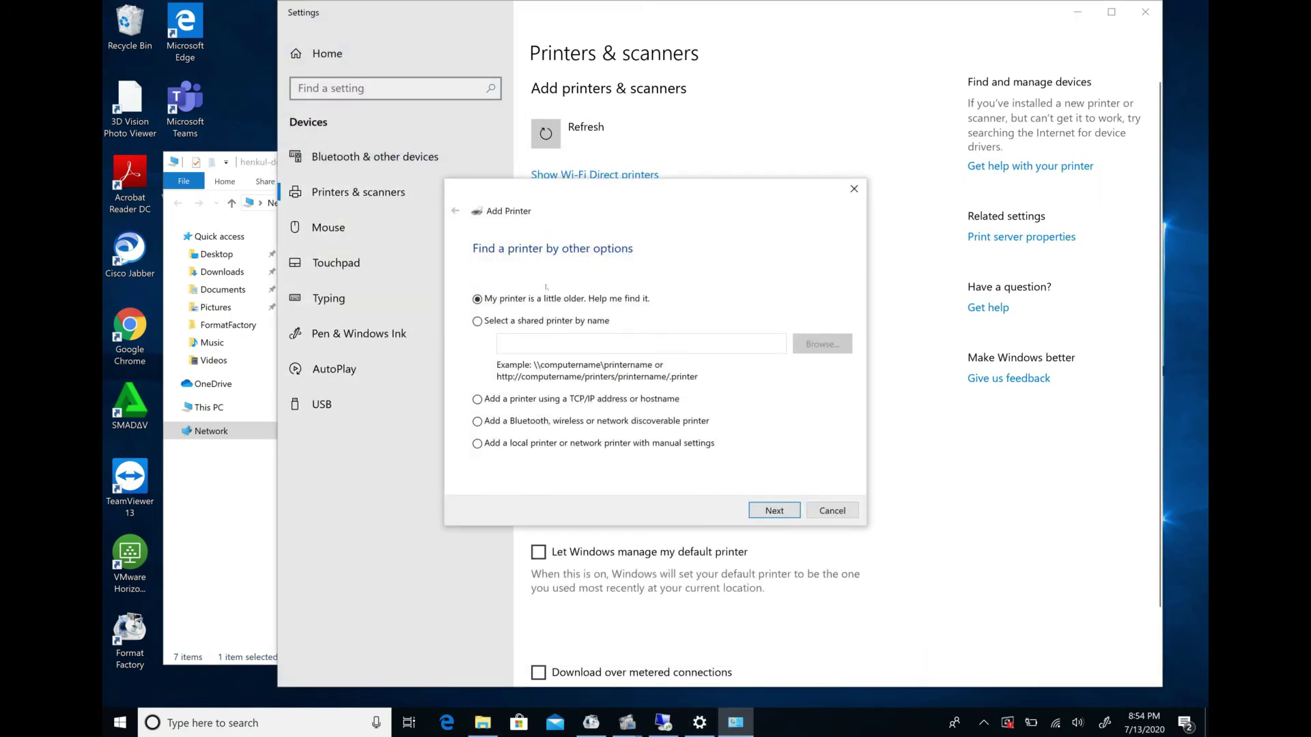
pyautogui.click(515, 322)
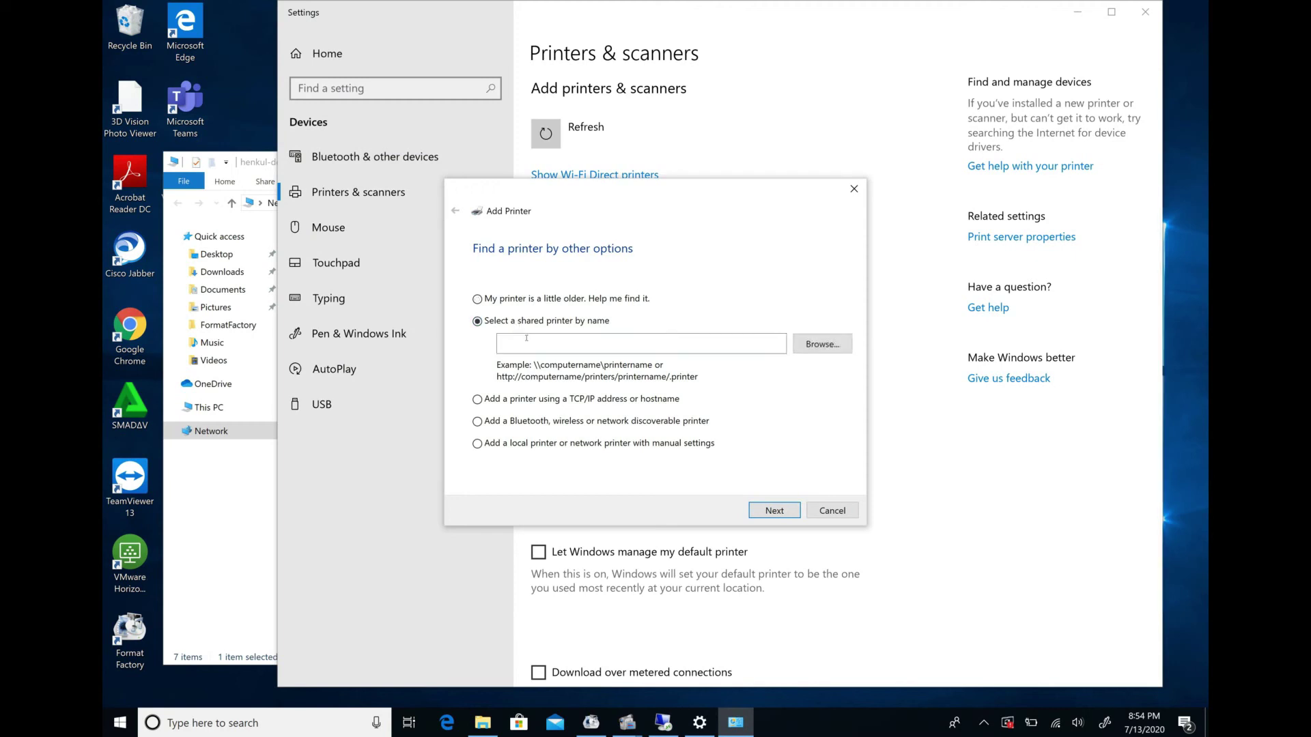
pyautogui.click(528, 337)
pyautogui.write('\\\\')
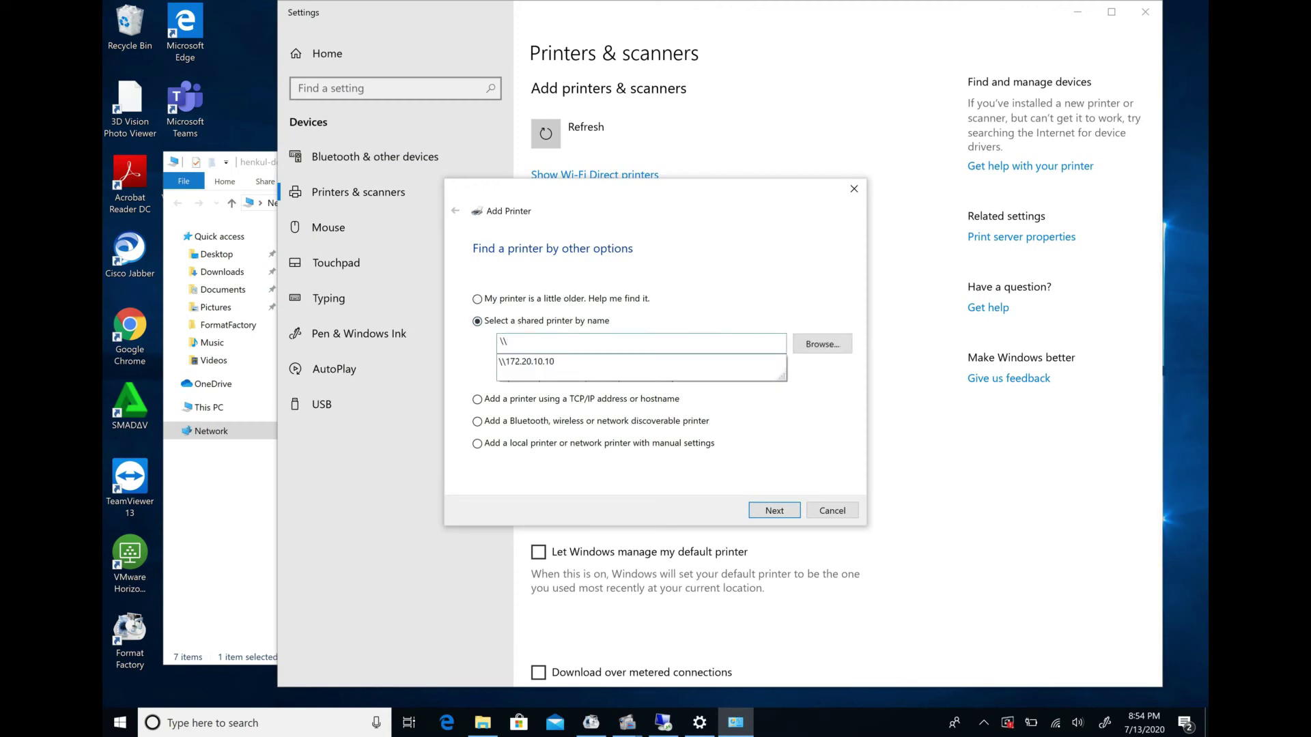
pyautogui.write('henkul-desk\\DeskJet 3637')
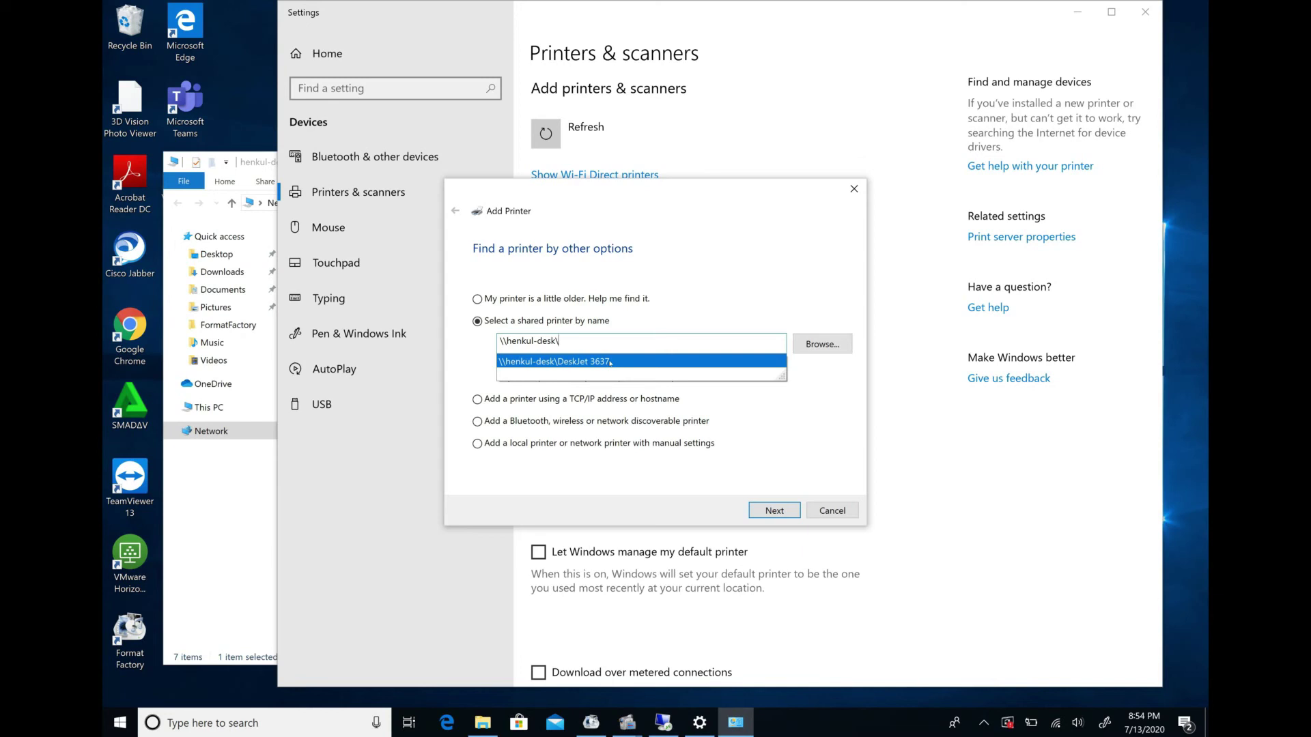
pyautogui.click(611, 363)
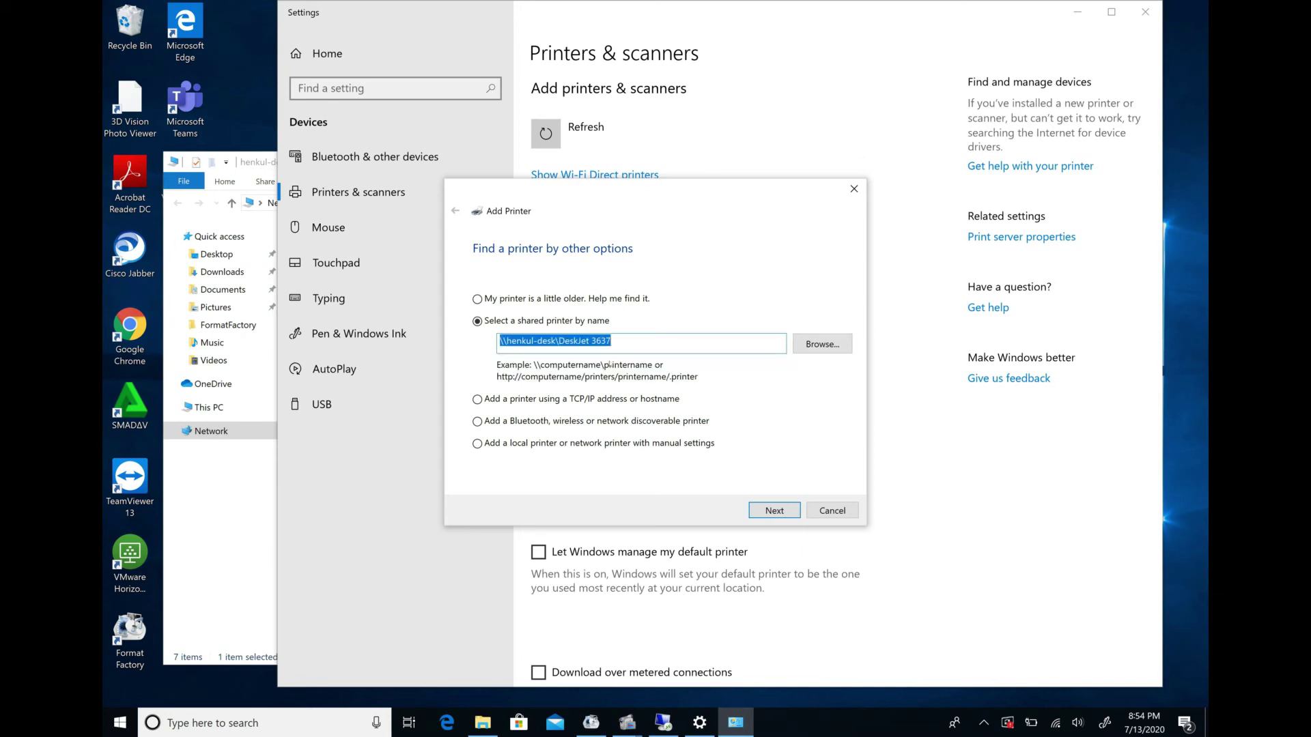
pyautogui.click(764, 510)
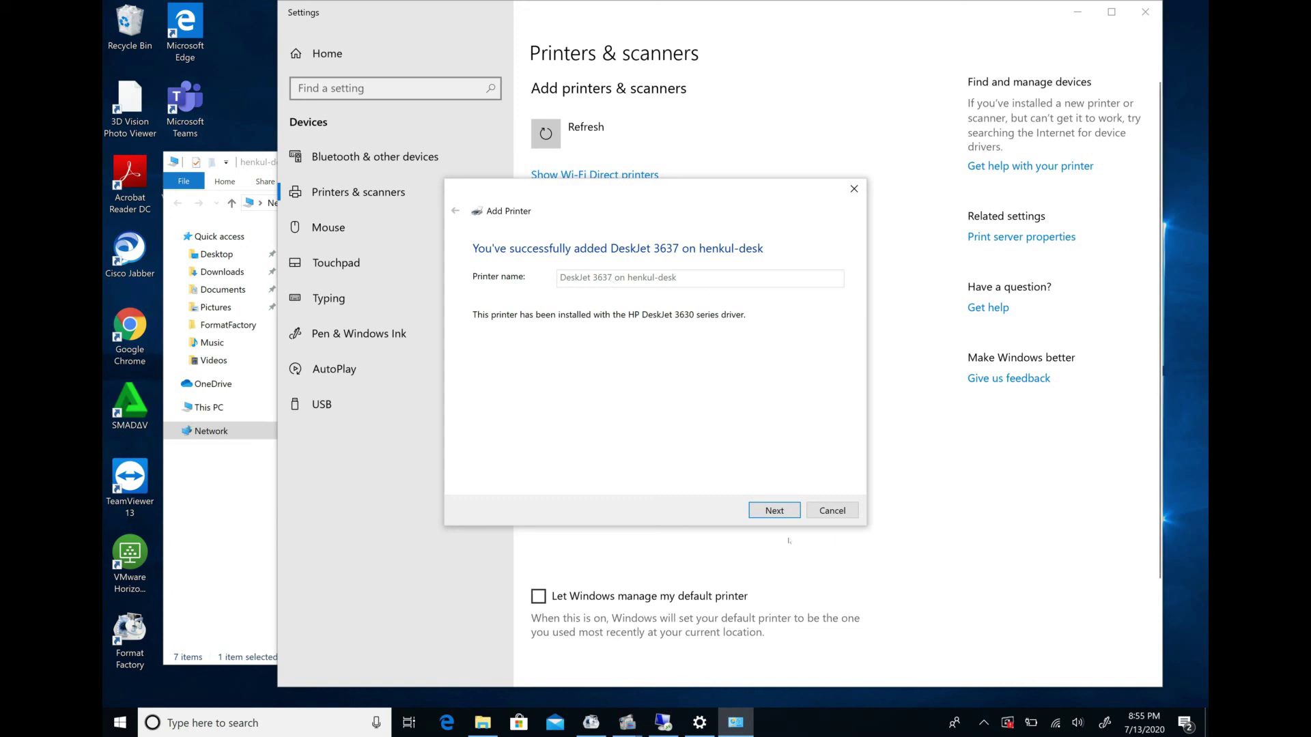
# - Finish the Add Printer wizard with the printer kept as default, and close the Settings and henkul-desk windows
pyautogui.click(776, 512)
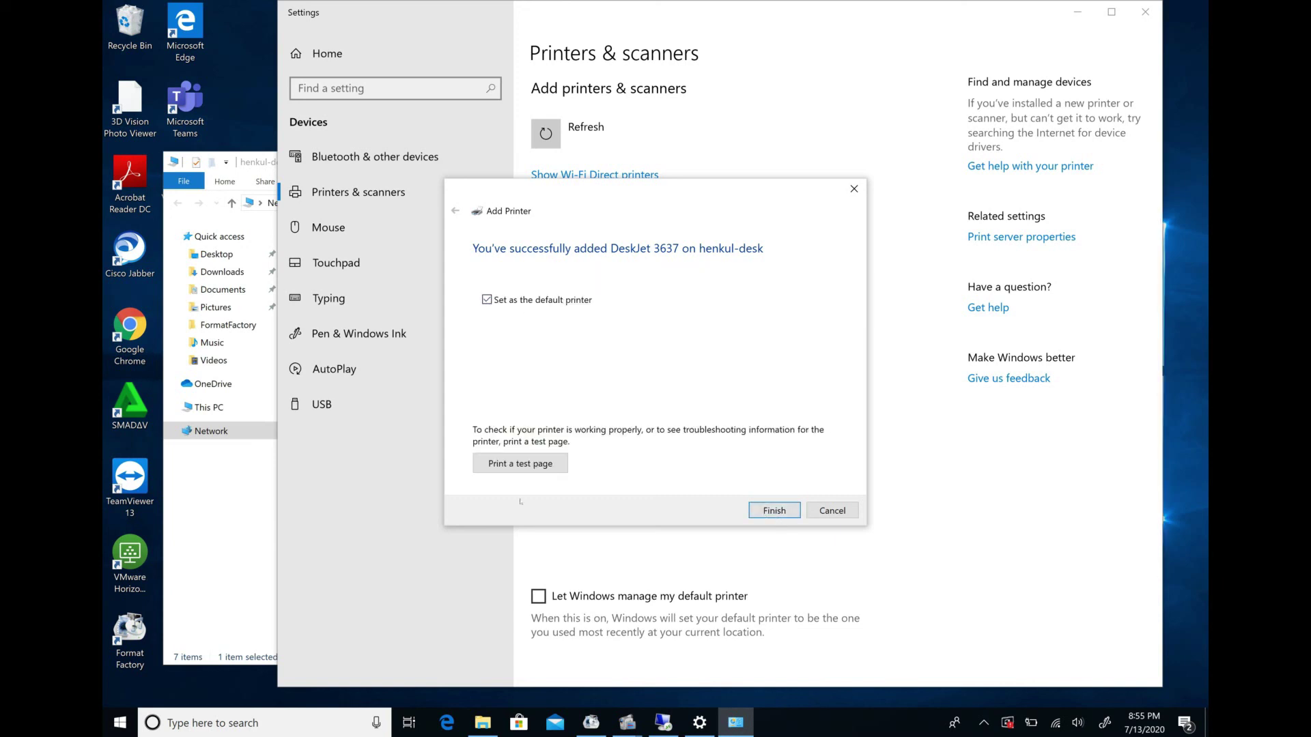
pyautogui.click(776, 511)
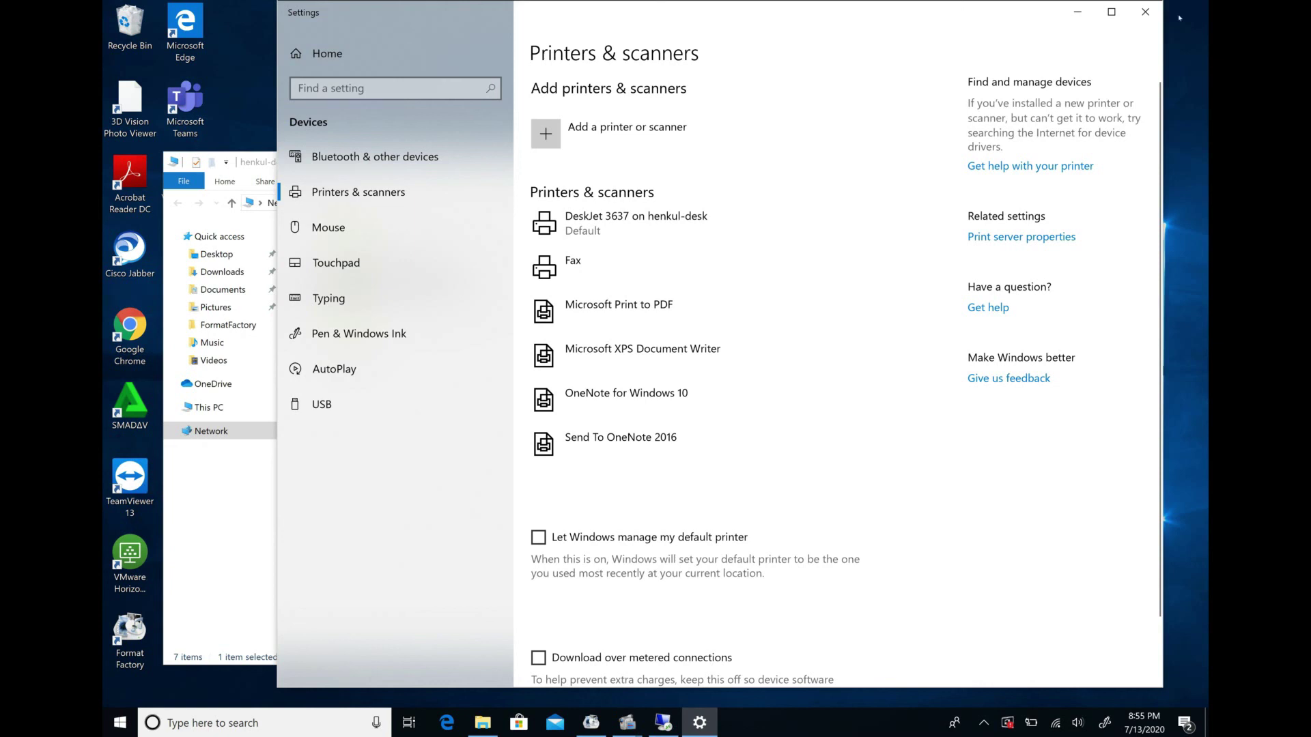
pyautogui.click(1145, 12)
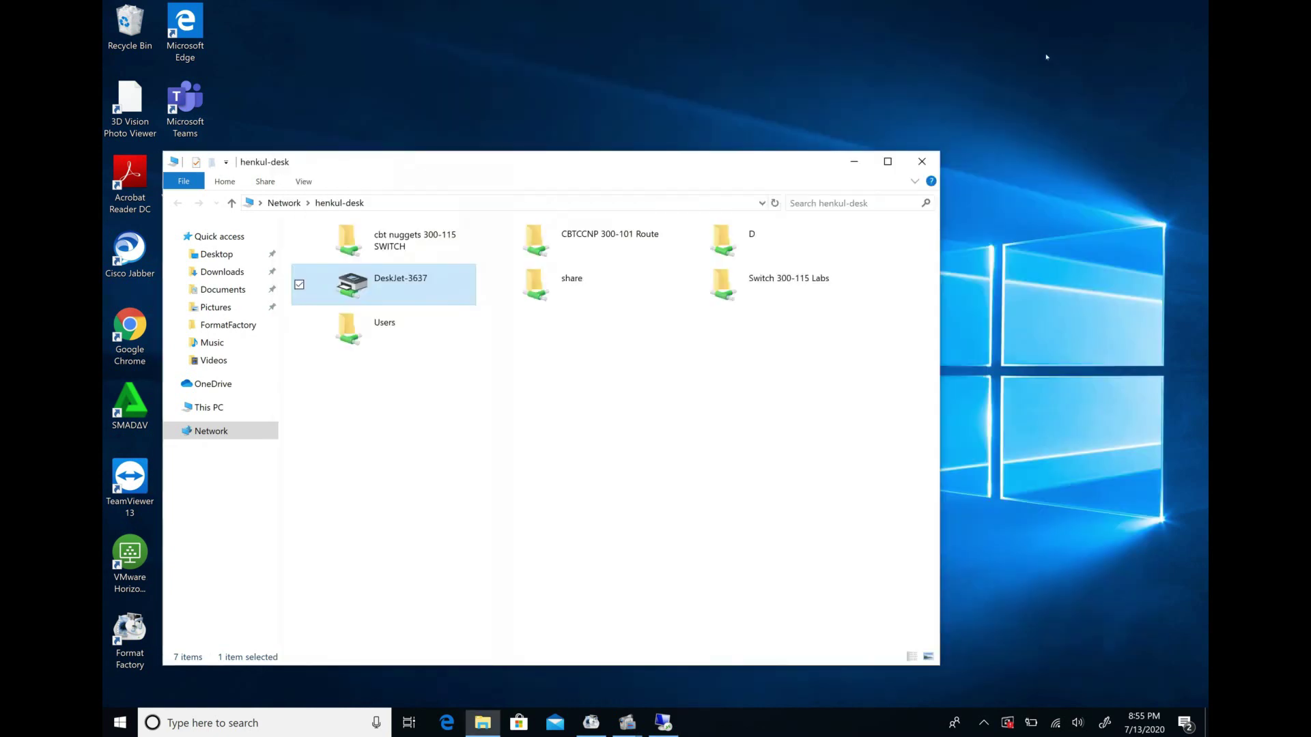
pyautogui.click(922, 162)
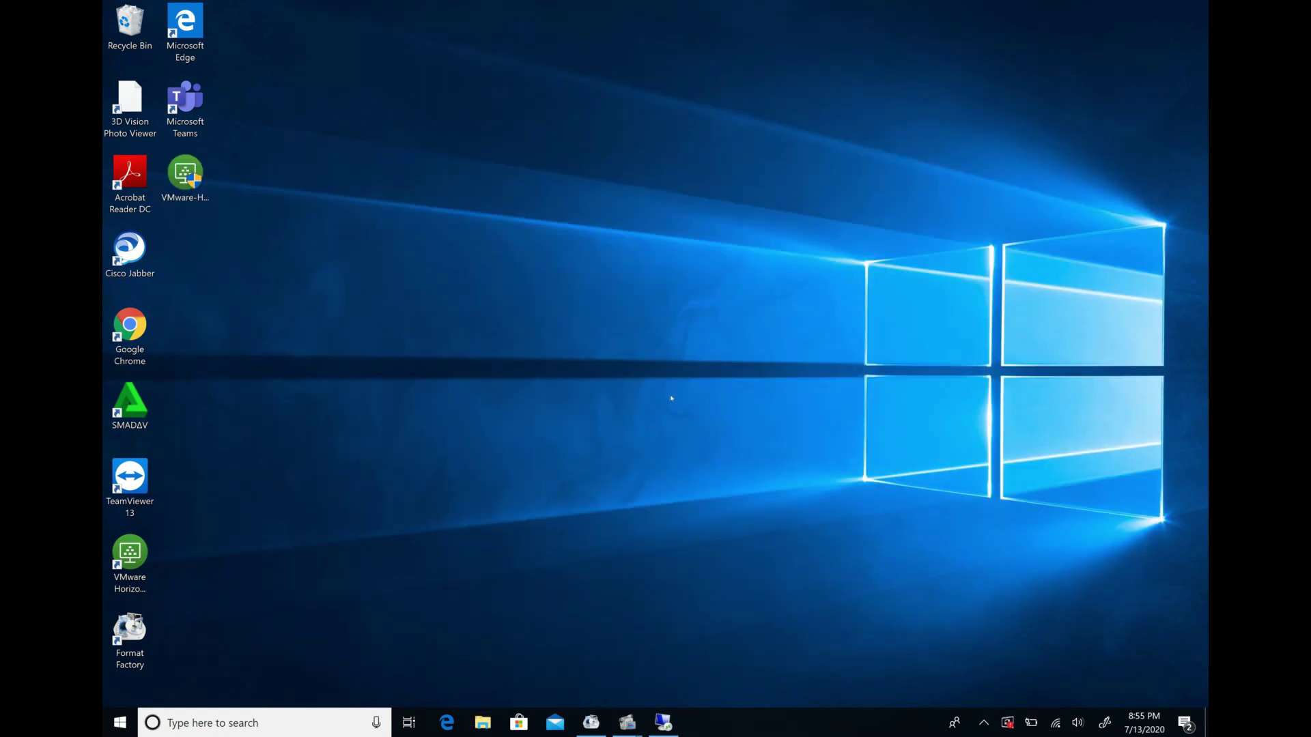
# - Open Notepad through the Run dialog and write "this is a test print from my laptop"
pyautogui.press('super+r')
pyautogui.write('no')
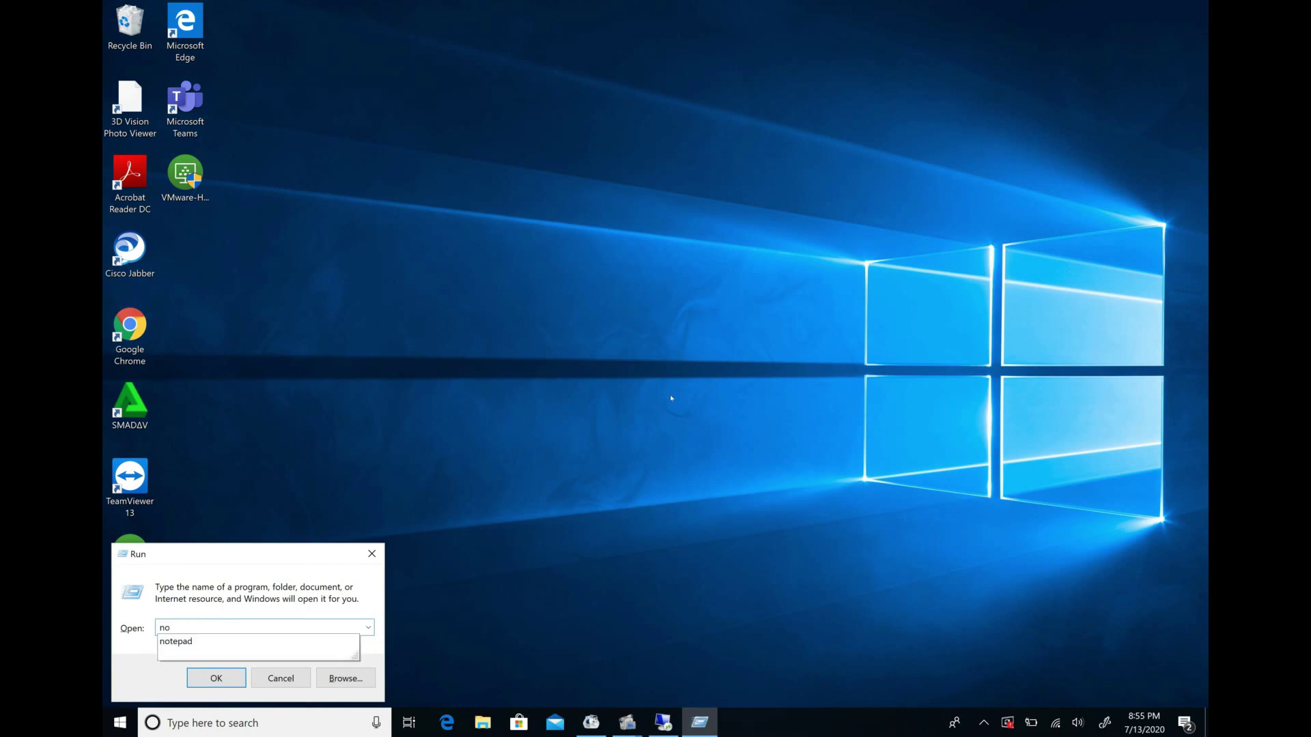
pyautogui.press('Down')
pyautogui.press('Return')
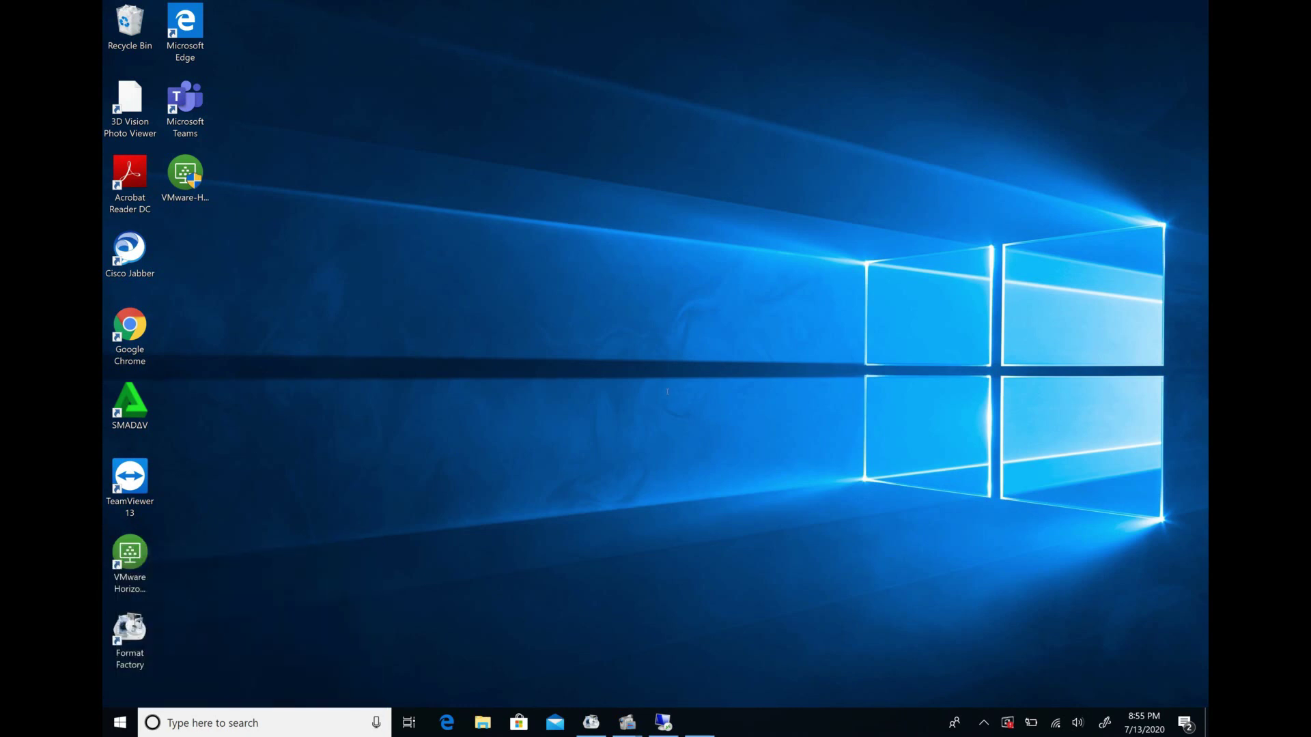
pyautogui.write('this i')
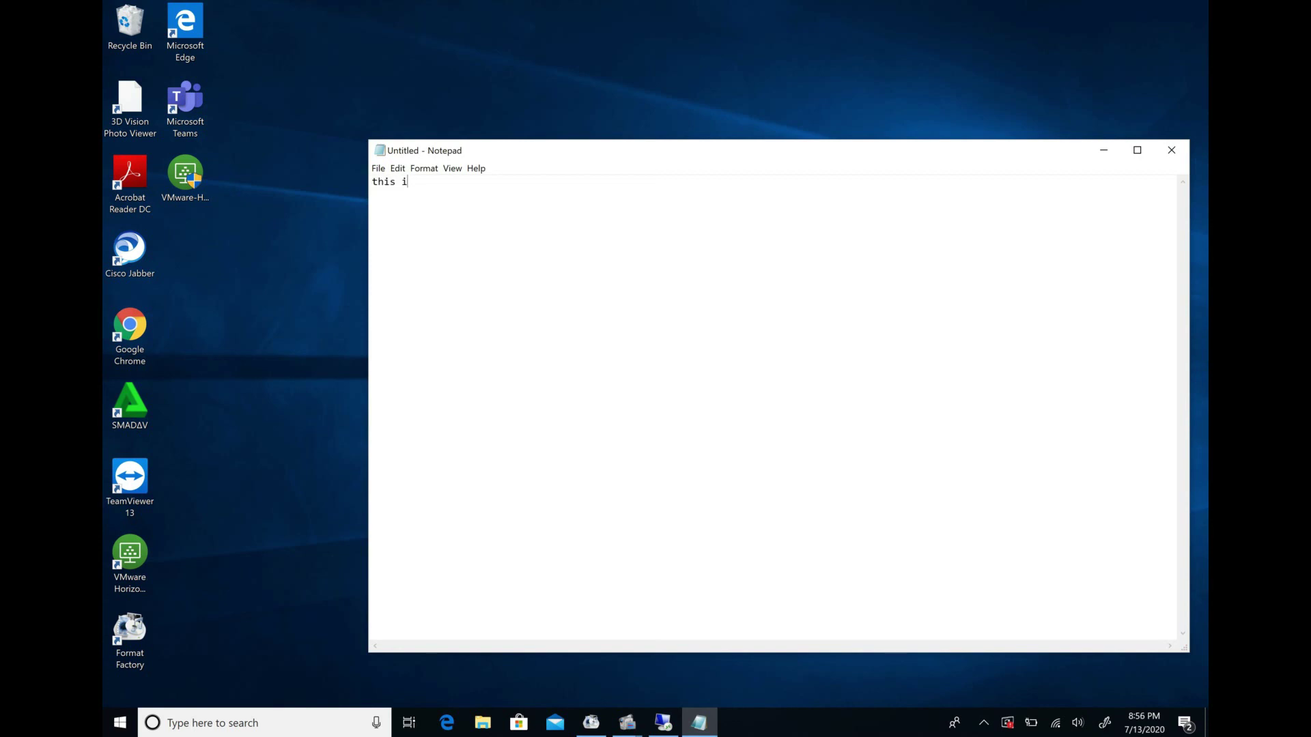
pyautogui.write('s a test print from my lap top')
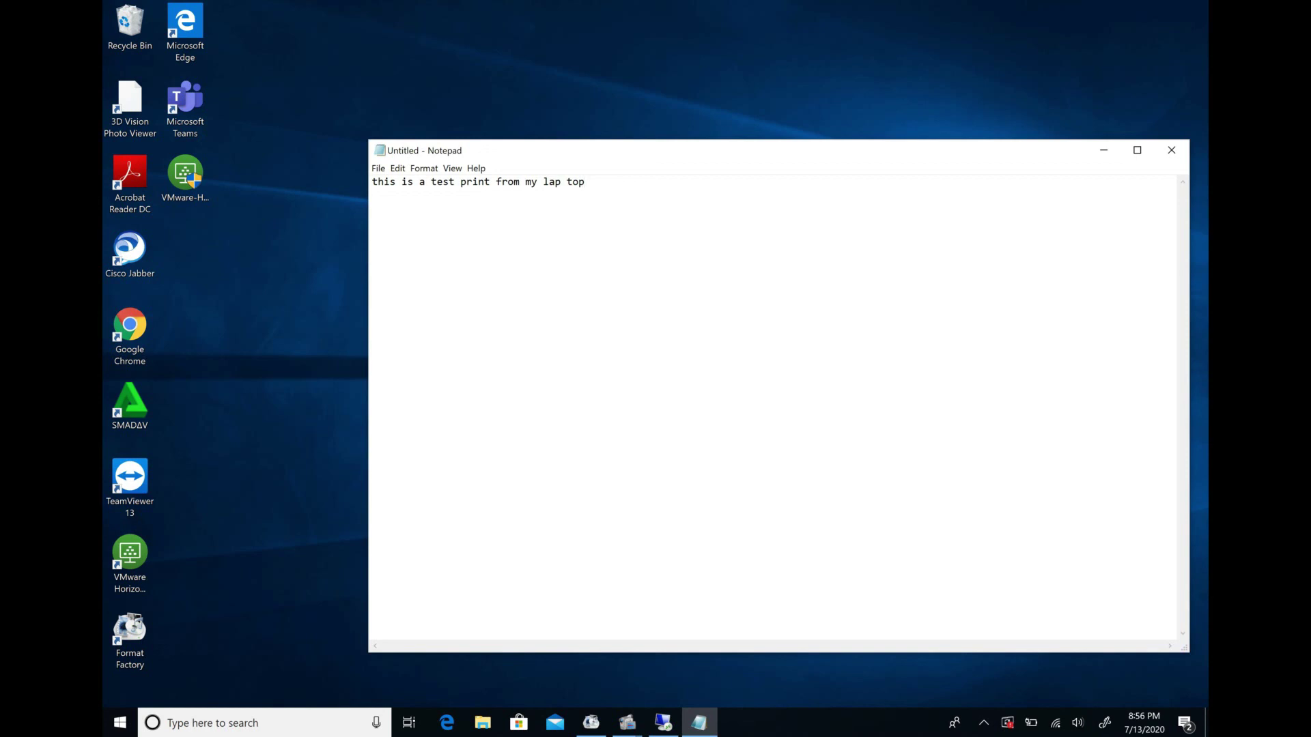
pyautogui.press('BackSpace')
# - Print the Notepad text on DeskJet 3637 on henkul-desk
pyautogui.click(378, 168)
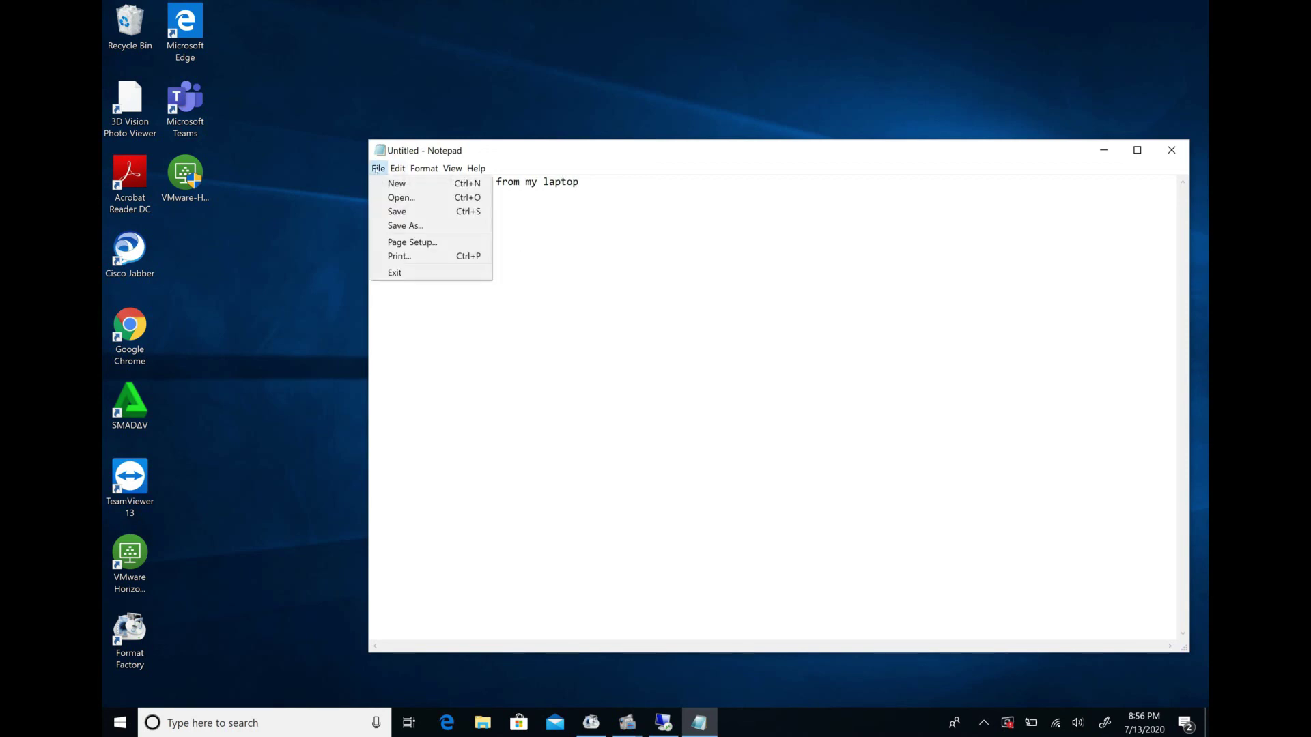
pyautogui.click(389, 256)
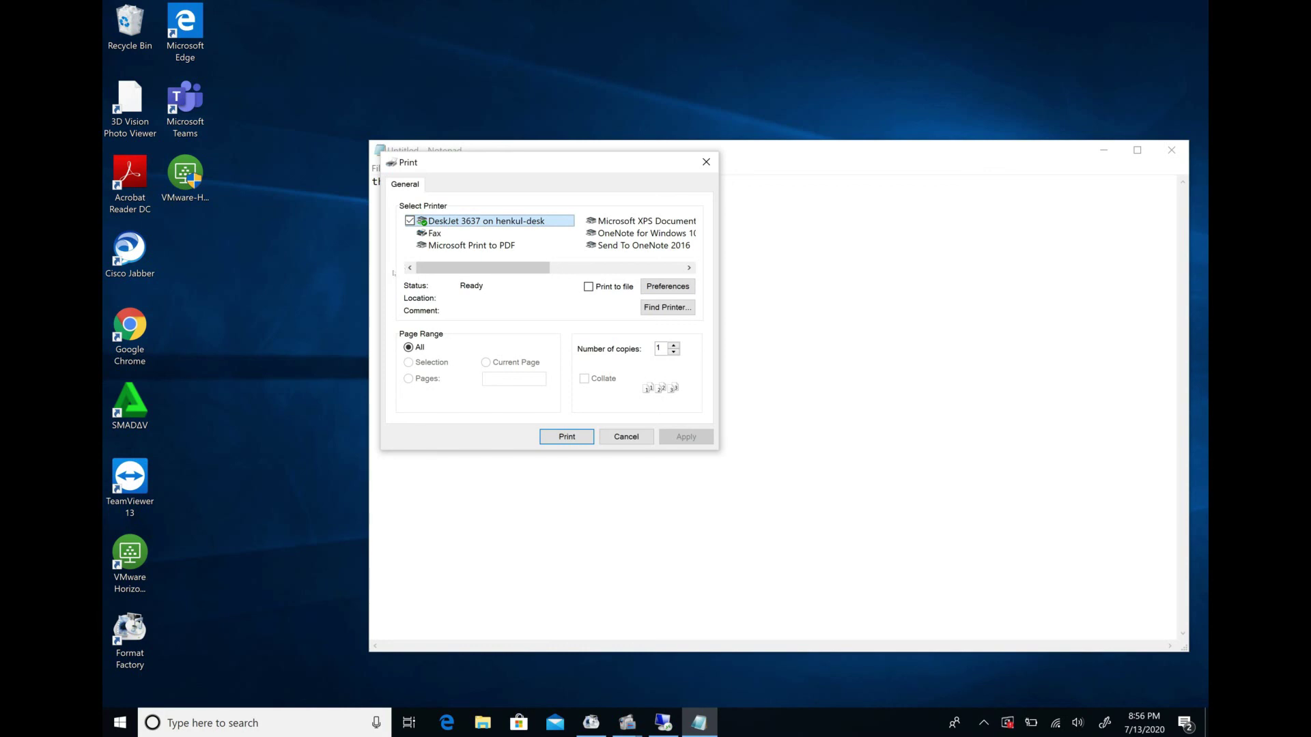
pyautogui.moveTo(442, 222)
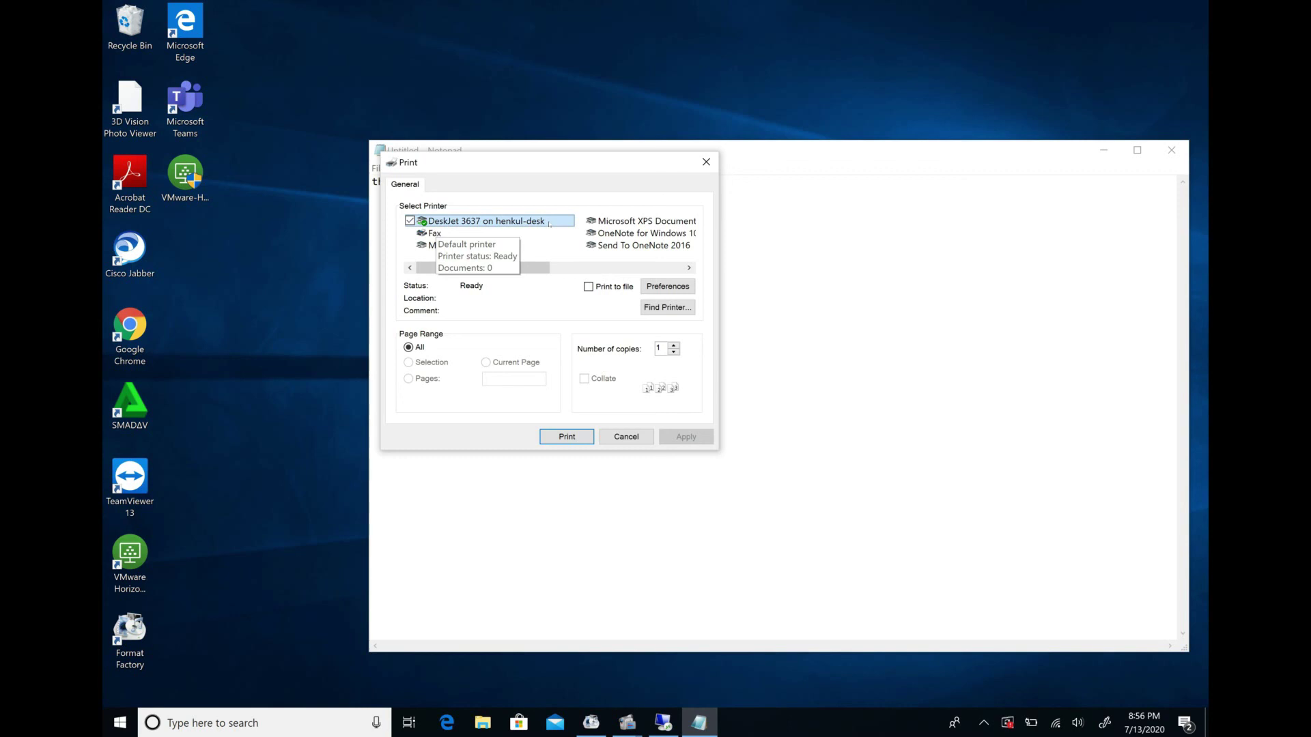
pyautogui.press('Return')
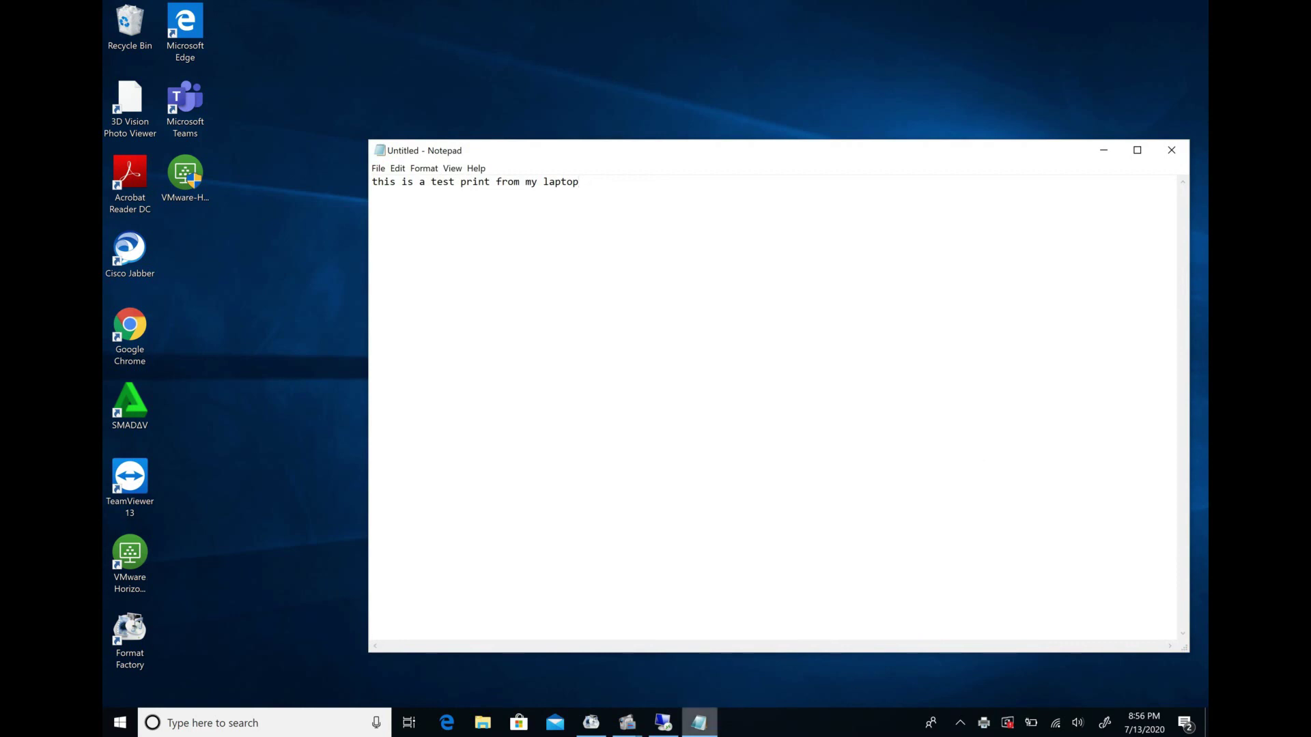
pyautogui.moveTo(641, 728)
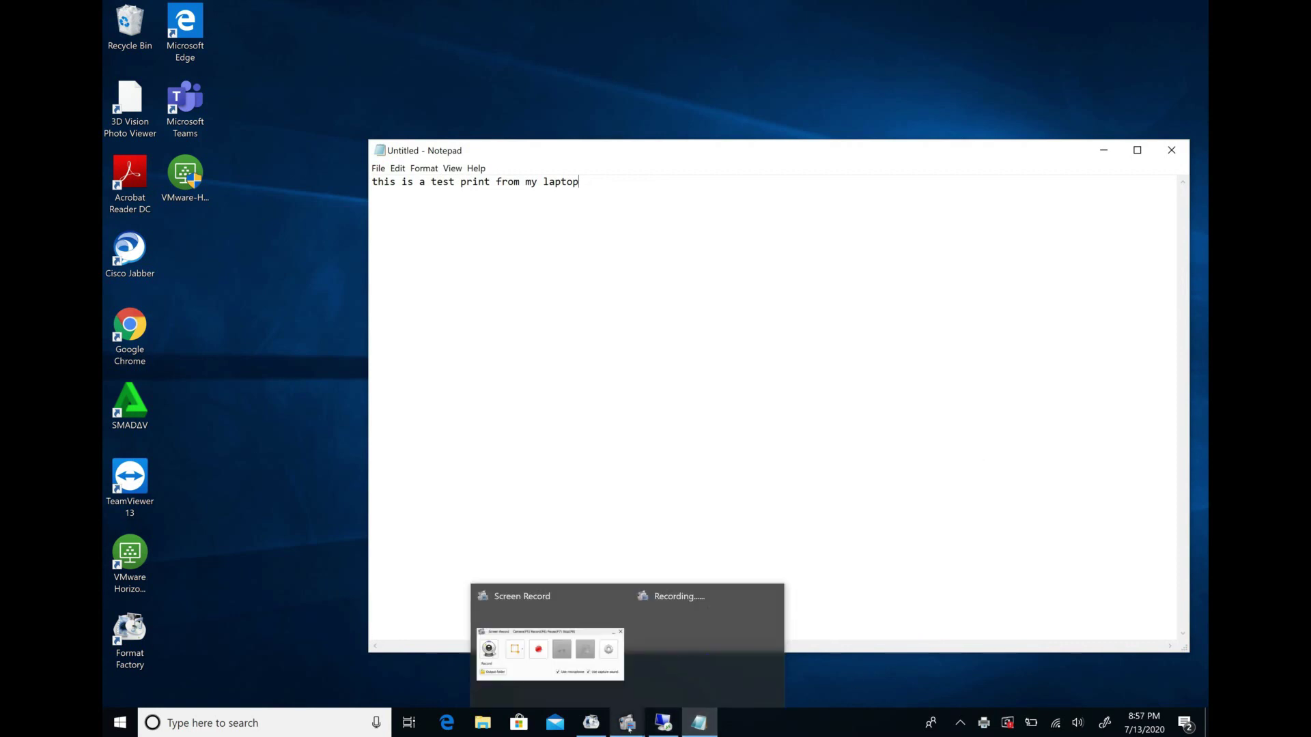
pyautogui.click(550, 649)
pyautogui.press('F7')
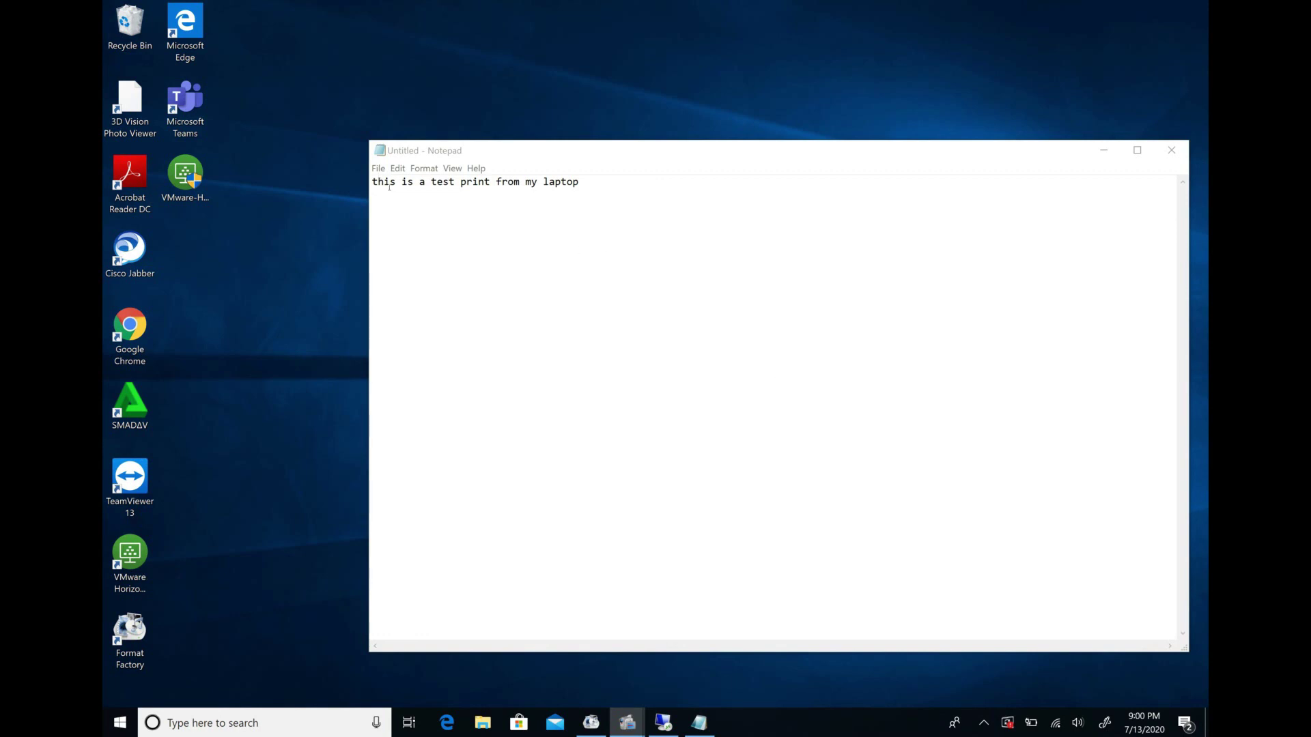
# - Send the Notepad test text to DeskJet 3637 on henkul-desk again, printing all pages in one copy
pyautogui.click(434, 230)
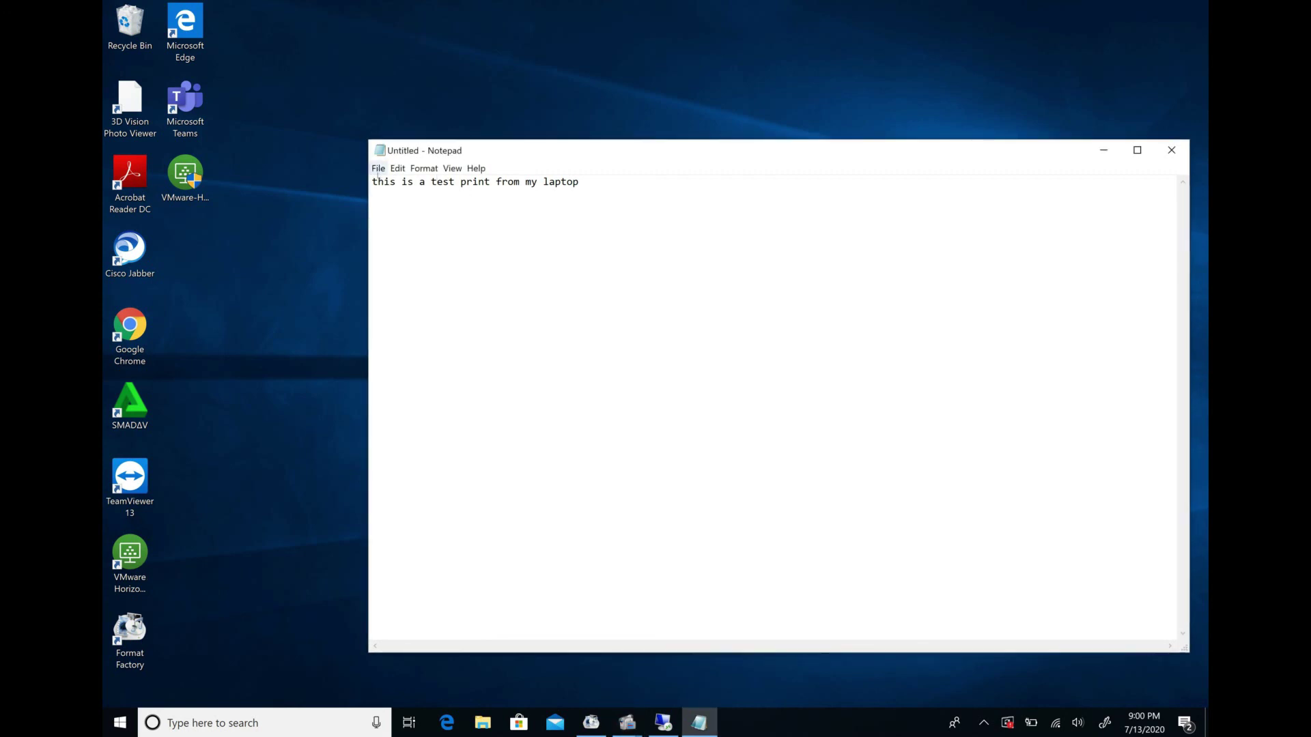
pyautogui.click(378, 168)
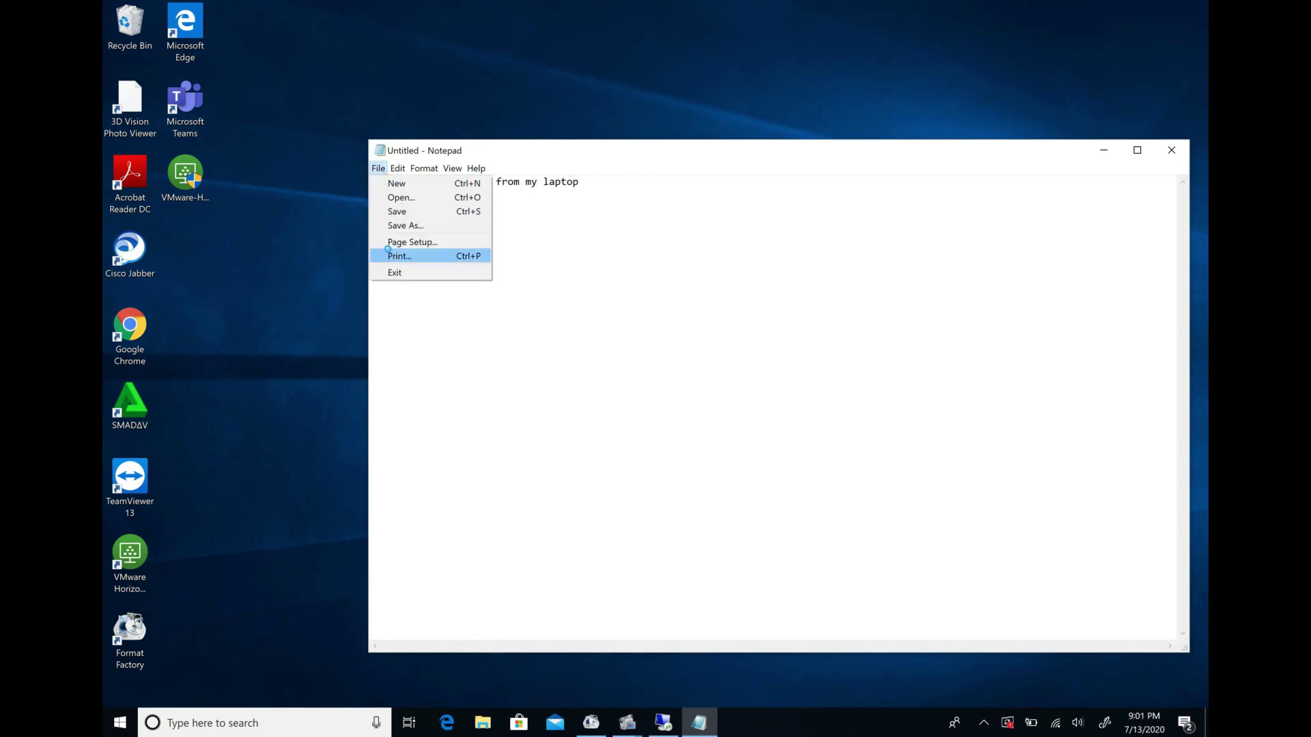
pyautogui.click(396, 256)
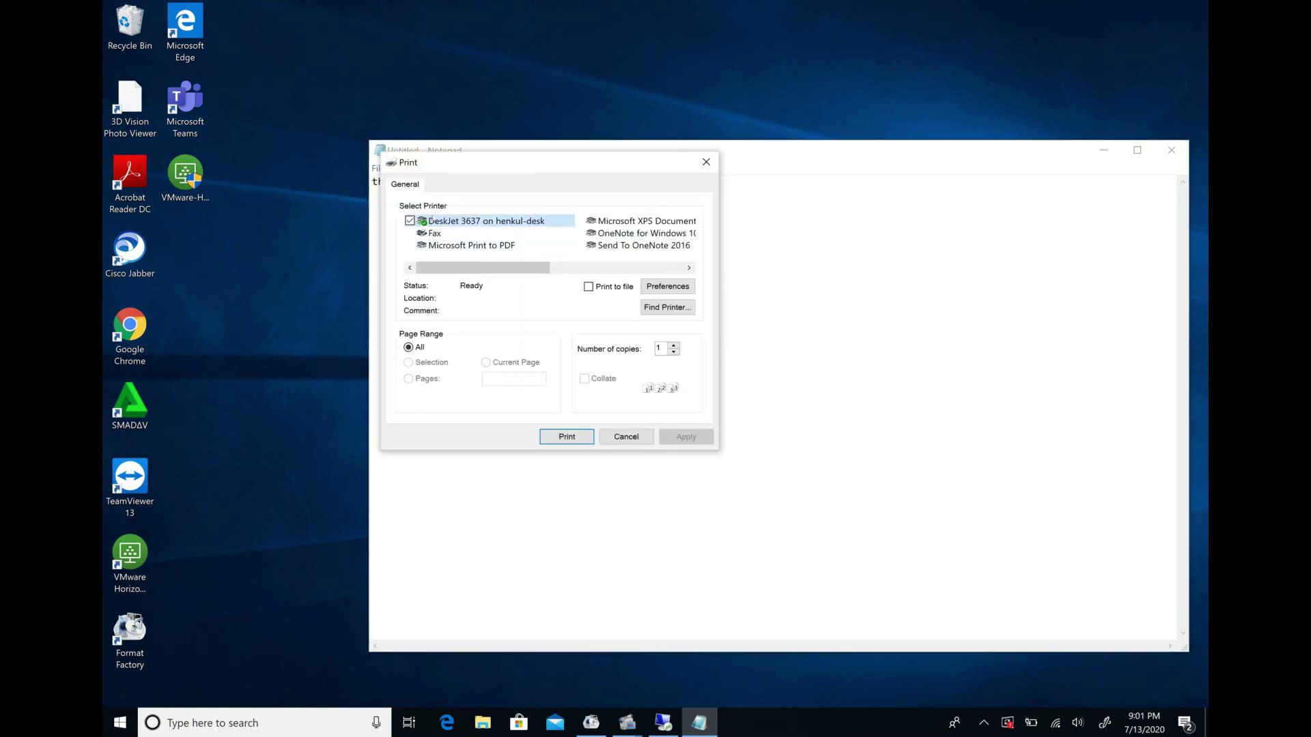
pyautogui.click(573, 436)
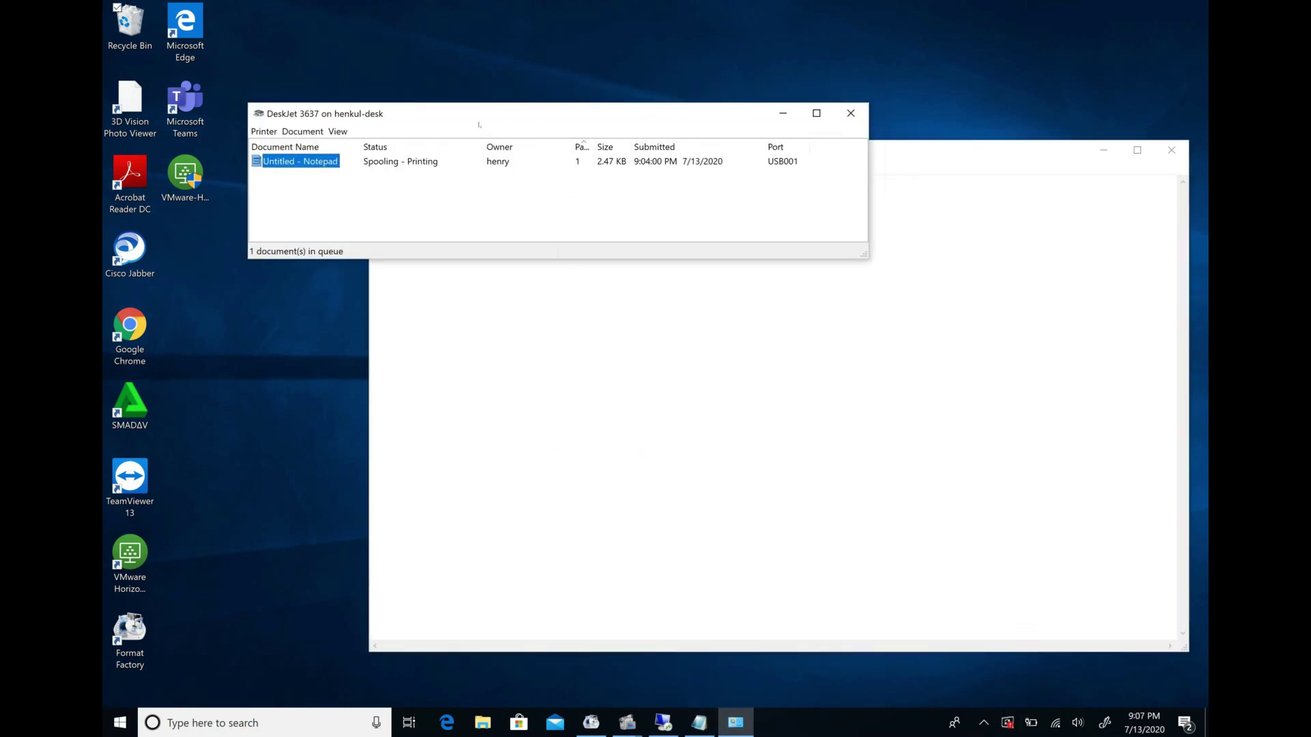
# - Reposition and enlarge the print queue window of DeskJet 3637 on henkul-desk
pyautogui.moveTo(496, 108); pyautogui.dragTo(487, 58)
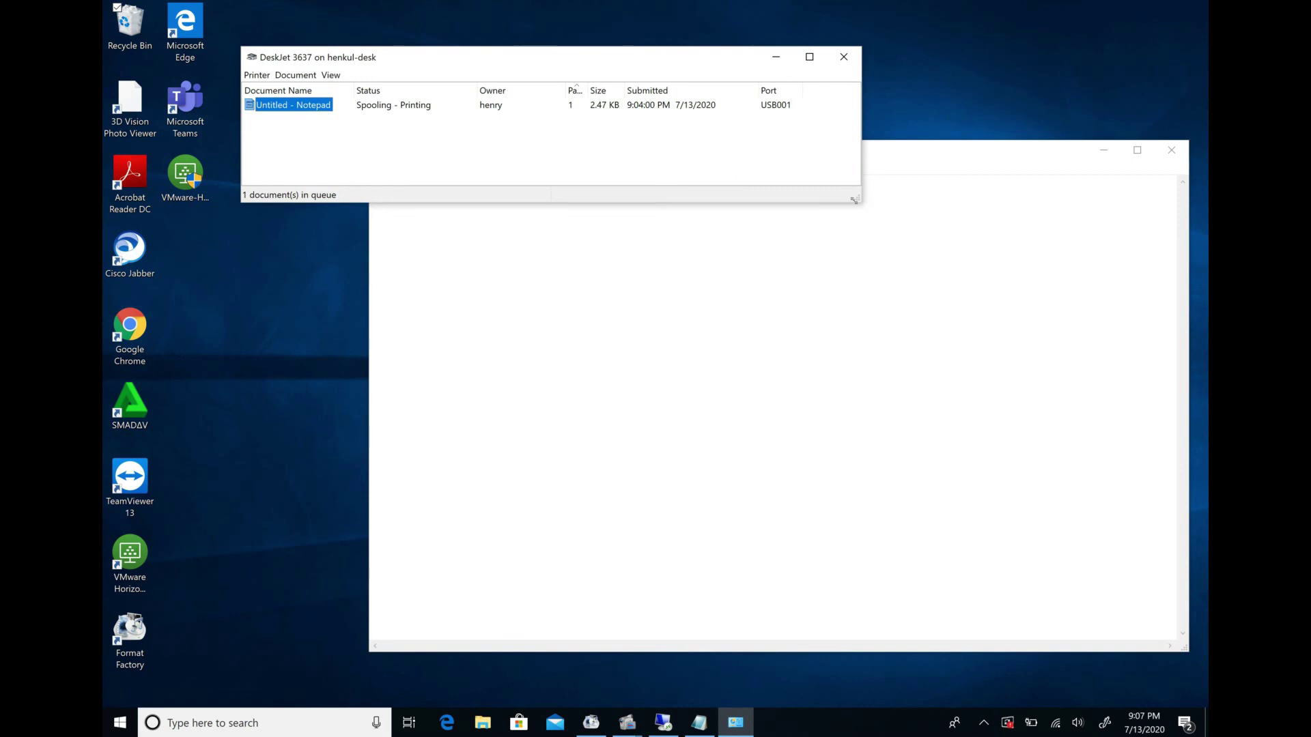
pyautogui.moveTo(853, 199); pyautogui.dragTo(901, 358)
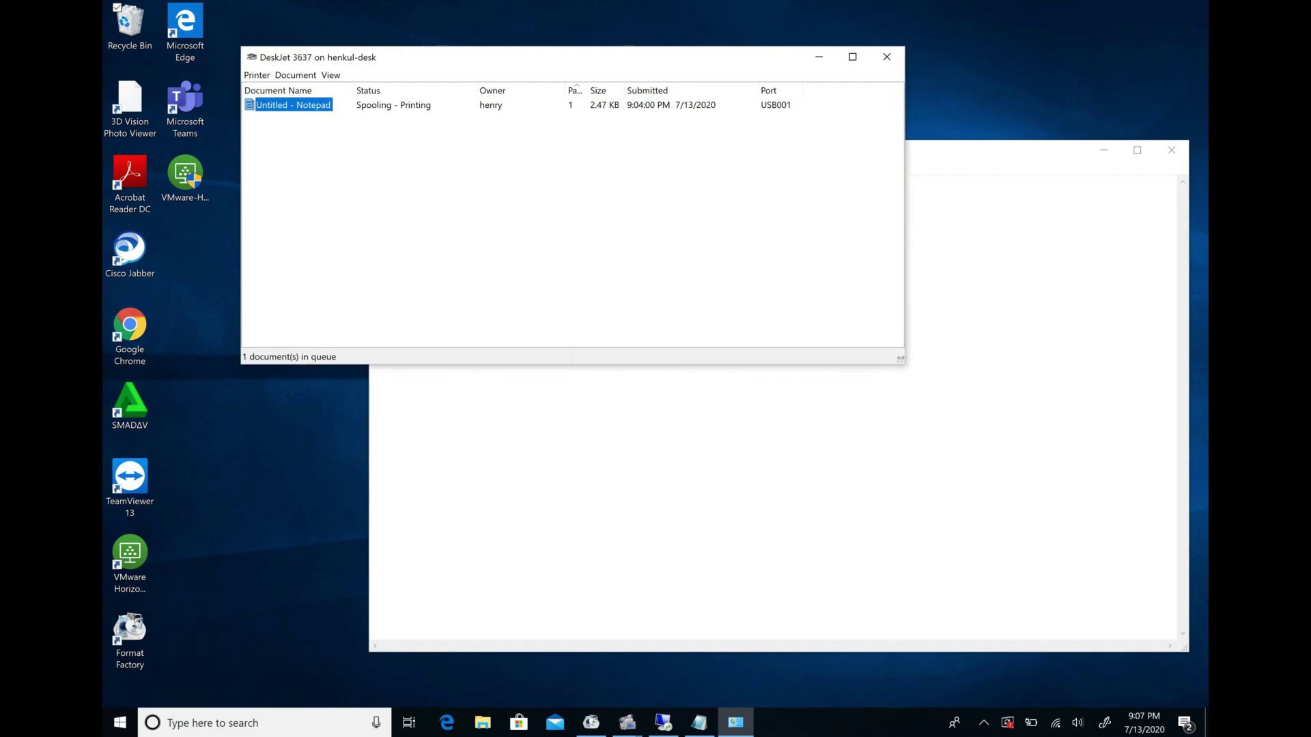